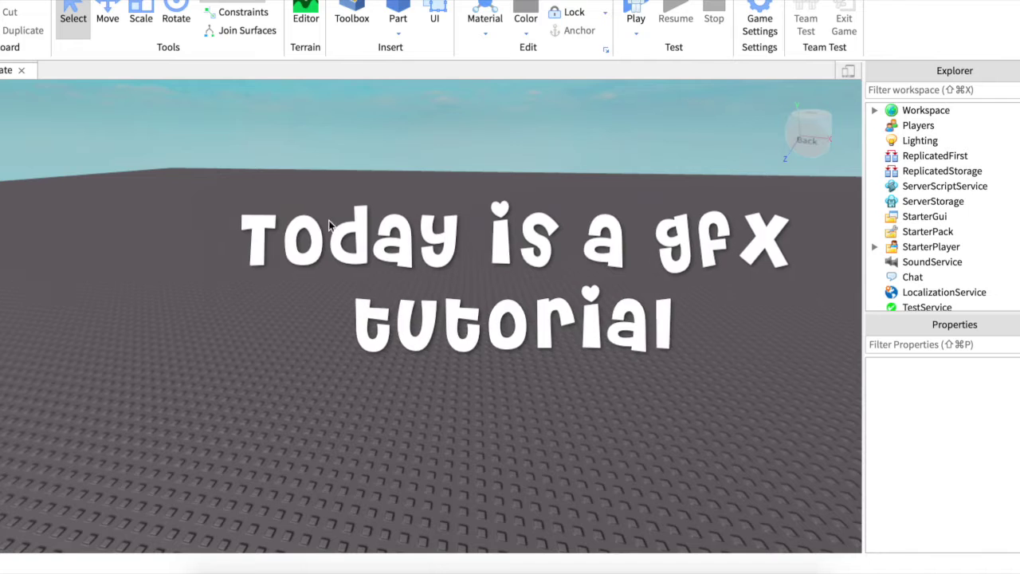
Open the Toolbox panel and Moon Animator's Character Inserter beside the empty baseplate.
click(352, 18)
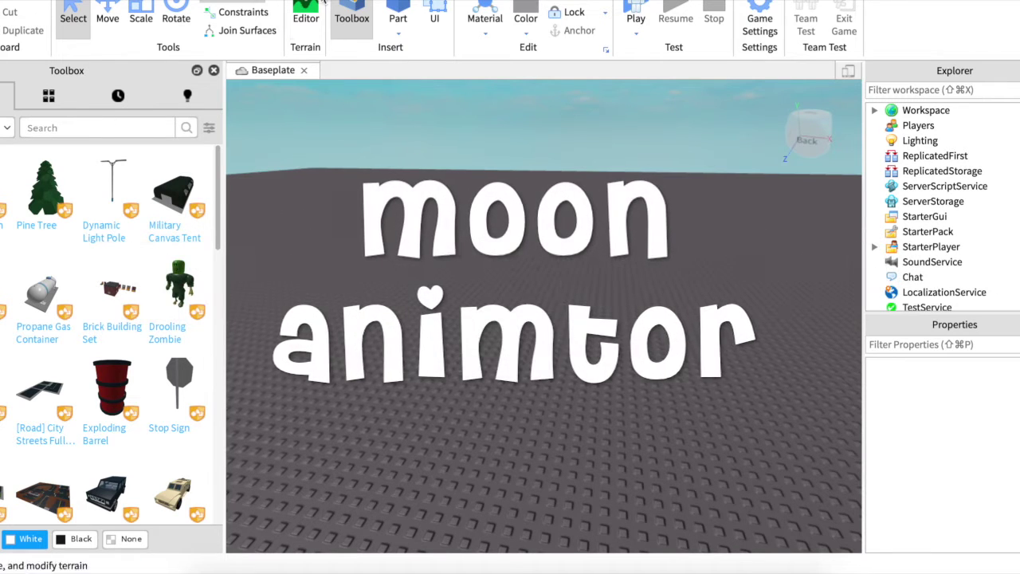
click(330, 24)
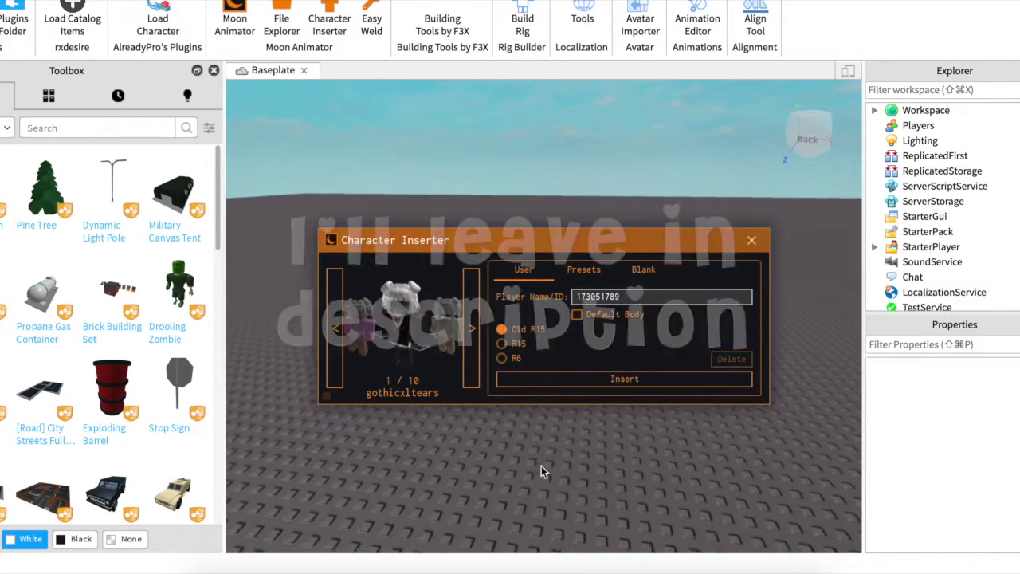
Insert the second saved avatar preset into the workspace and close the Character Inserter.
click(467, 360)
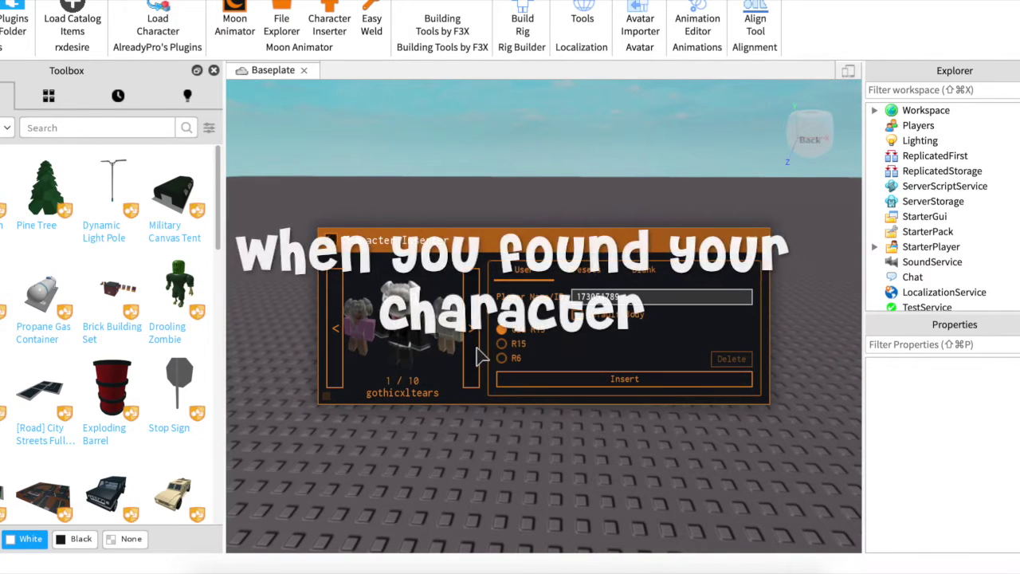
click(549, 384)
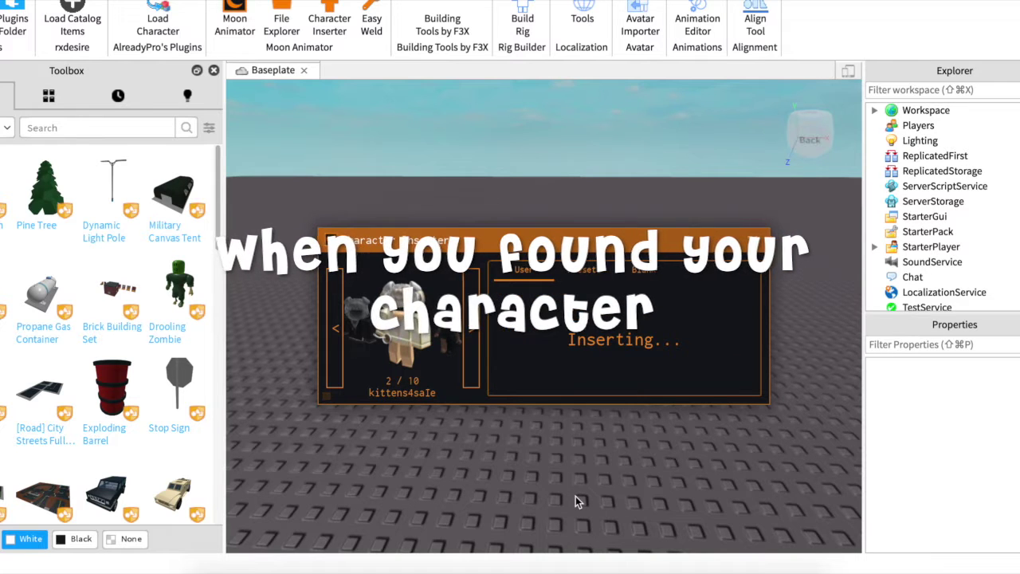
click(751, 240)
key(f)
Scroll through the grid of avatar catalog items.
scroll(614, 394, up, 10)
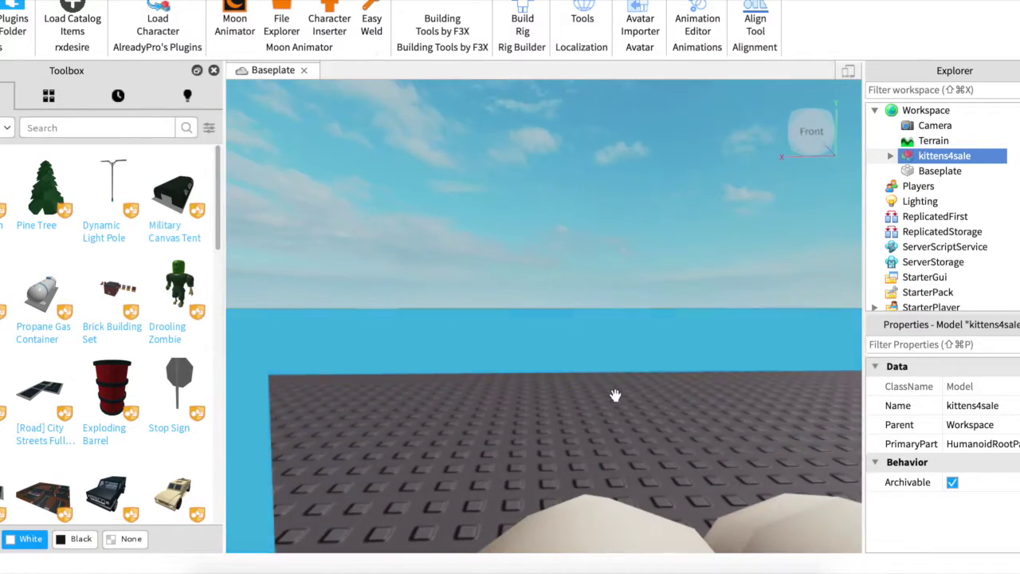
scroll(615, 395, down, 3)
scroll(614, 395, down, 2)
scroll(614, 394, down, 2)
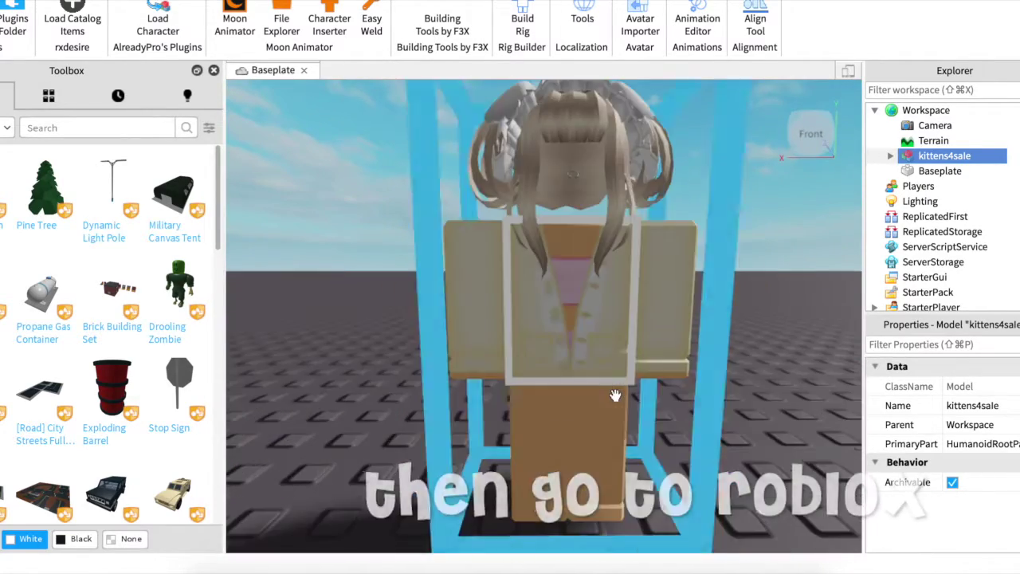
scroll(614, 394, down, 2)
scroll(614, 395, down, 2)
scroll(615, 399, down, 2)
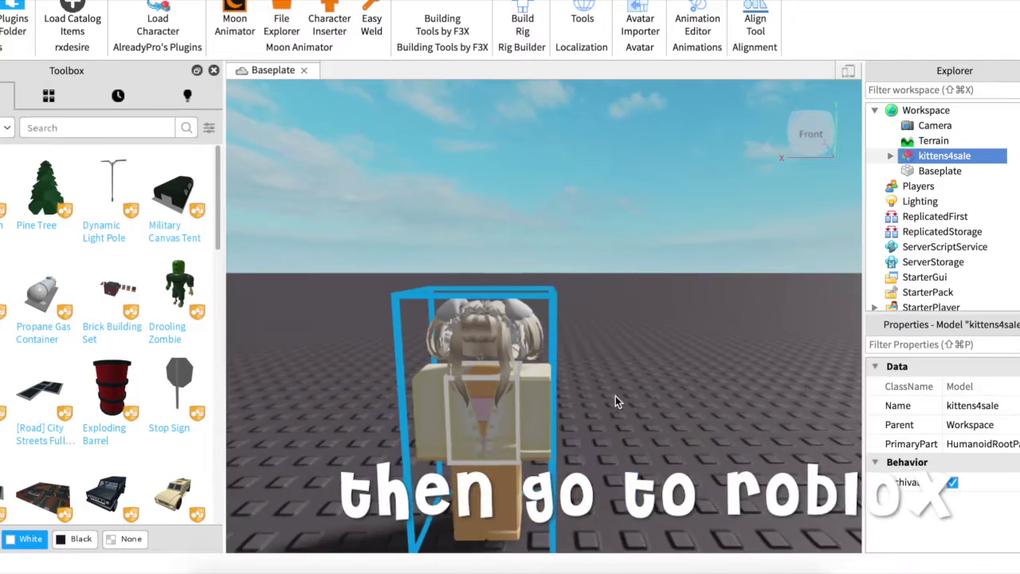
scroll(615, 396, up, 2)
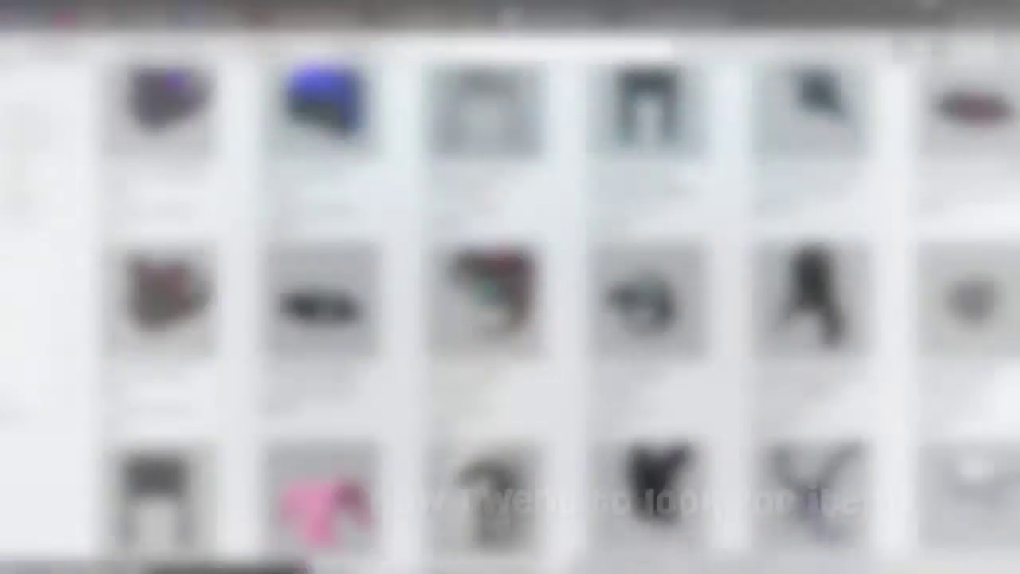
scroll(416, 298, down, 3)
scroll(416, 297, down, 3)
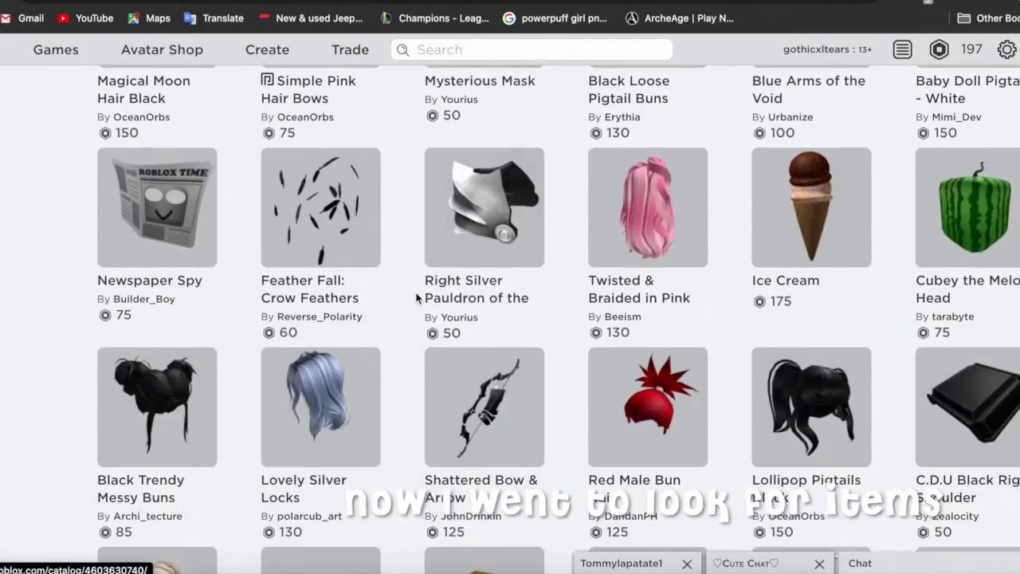
scroll(189, 330, up, 1)
scroll(187, 357, down, 4)
scroll(188, 361, down, 3)
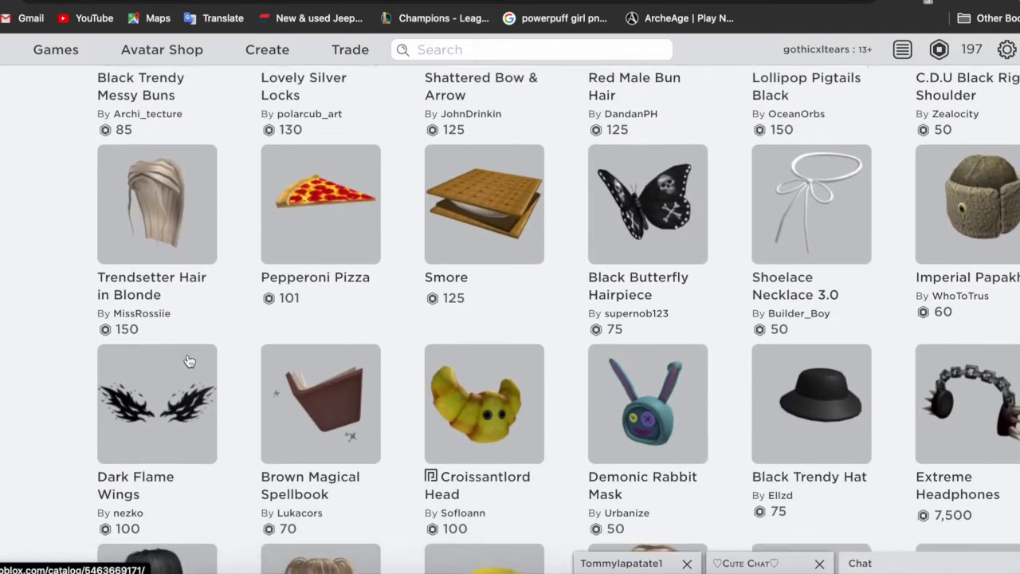
scroll(189, 361, down, 3)
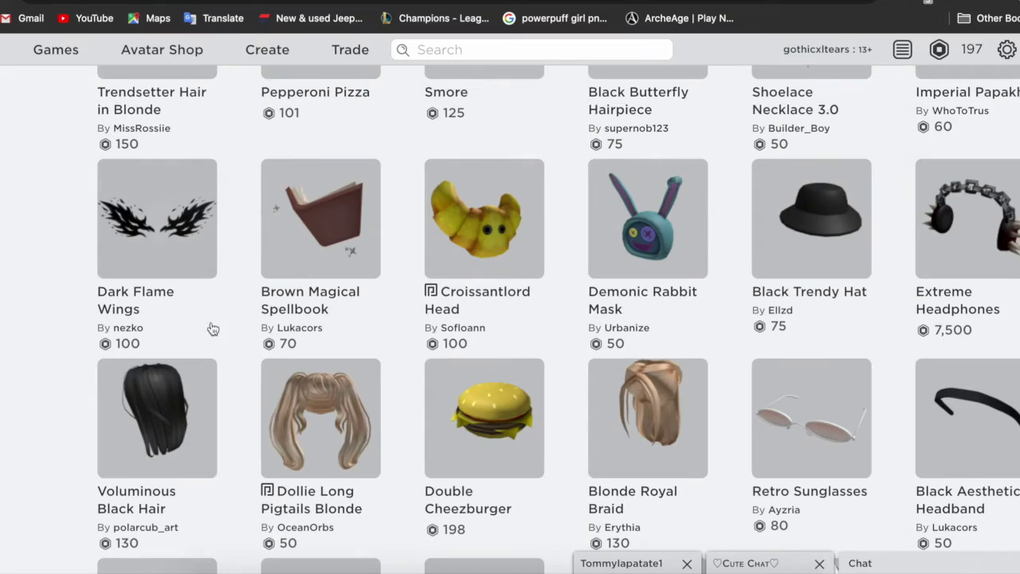
scroll(258, 300, down, 1)
scroll(259, 298, down, 5)
scroll(256, 301, up, 3)
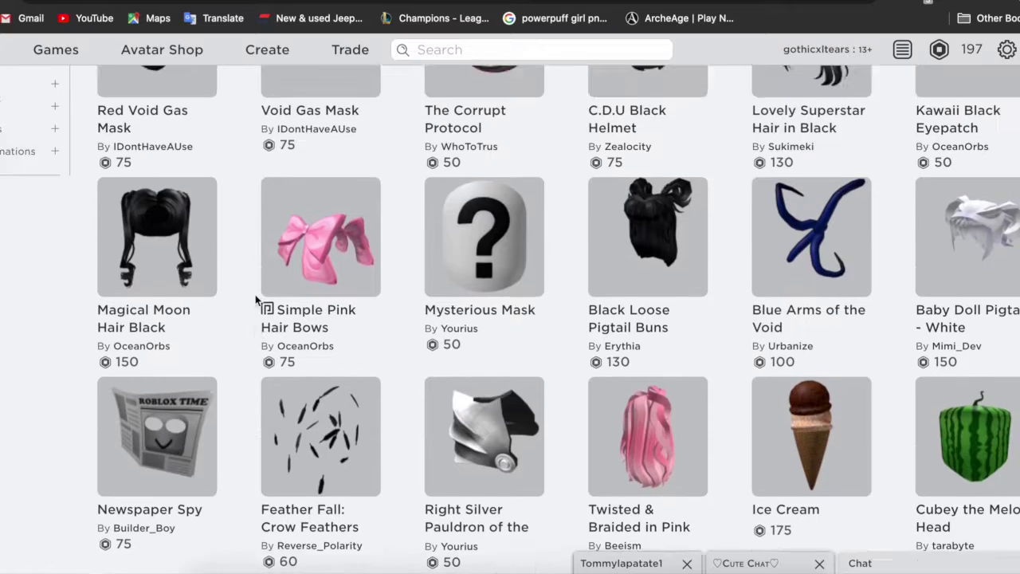
scroll(257, 299, up, 5)
scroll(409, 325, down, 1)
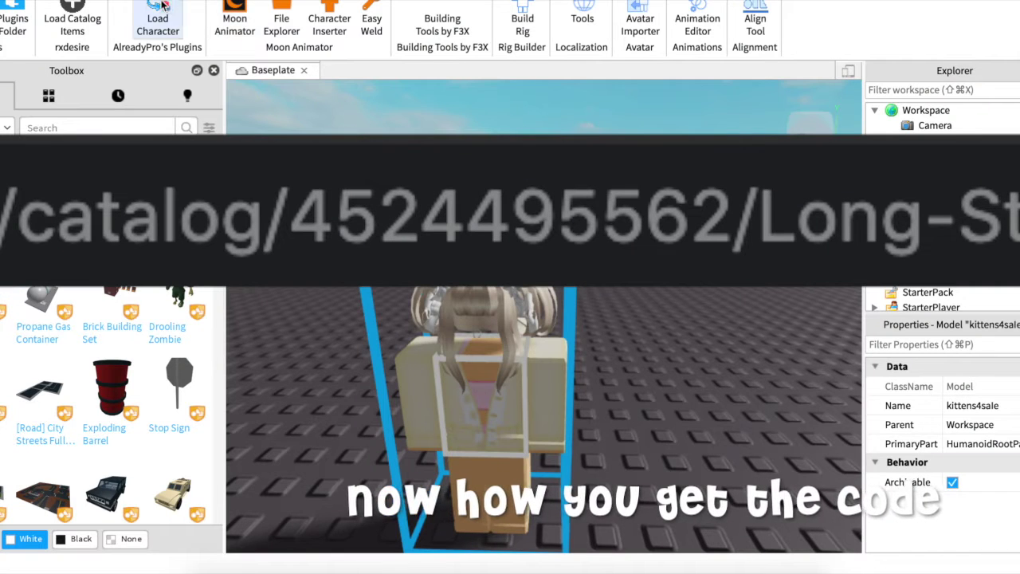
Load the International sensation hair by item ID and move it onto the character model.
click(165, 6)
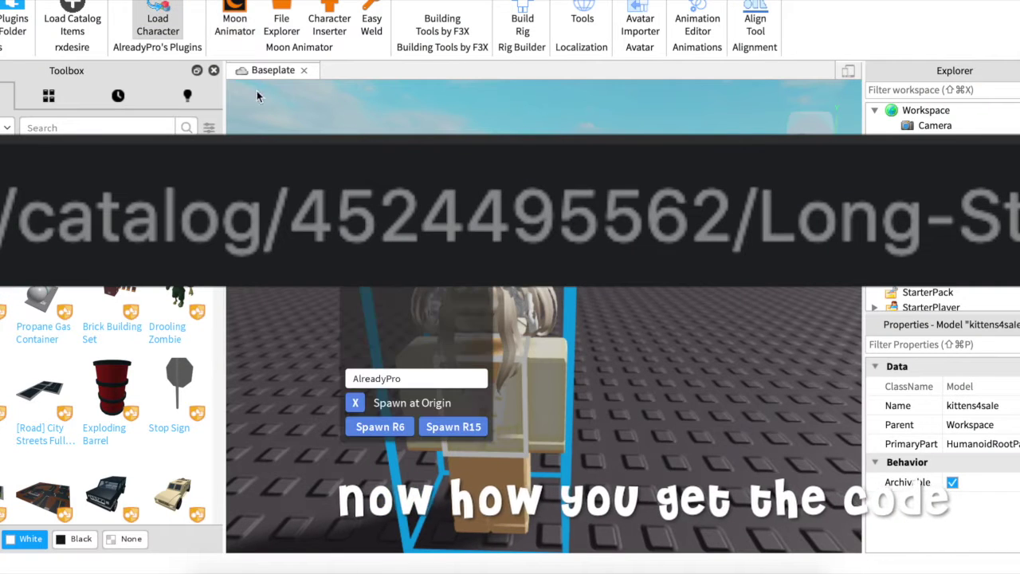
click(103, 11)
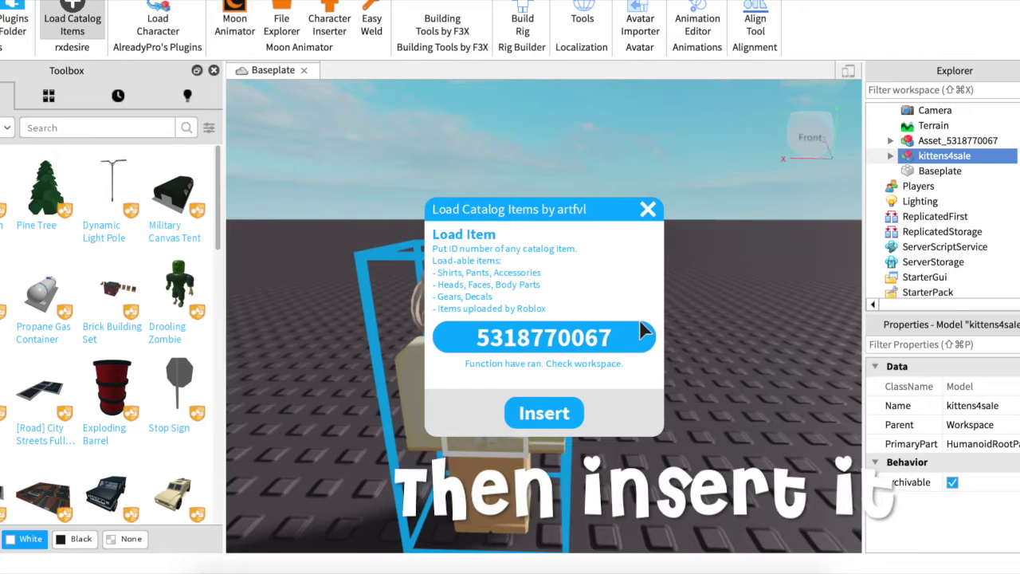
click(647, 209)
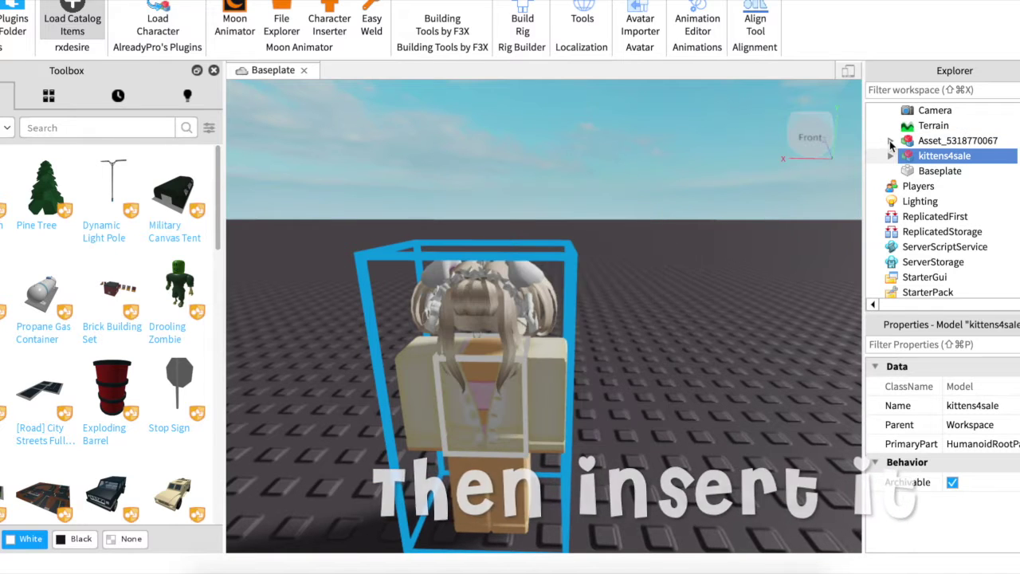
click(890, 141)
click(948, 141)
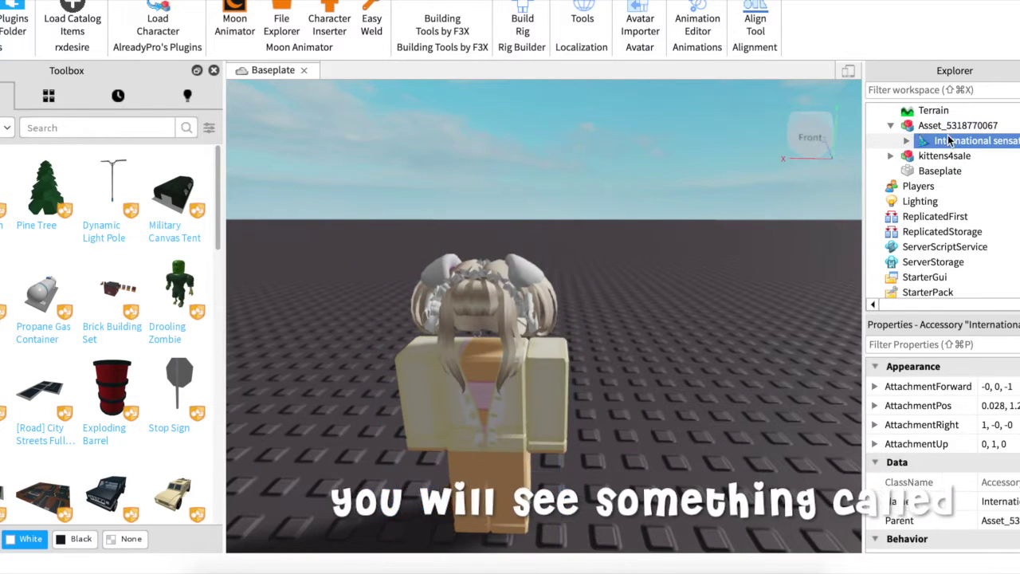
drag(938, 161, 938, 159)
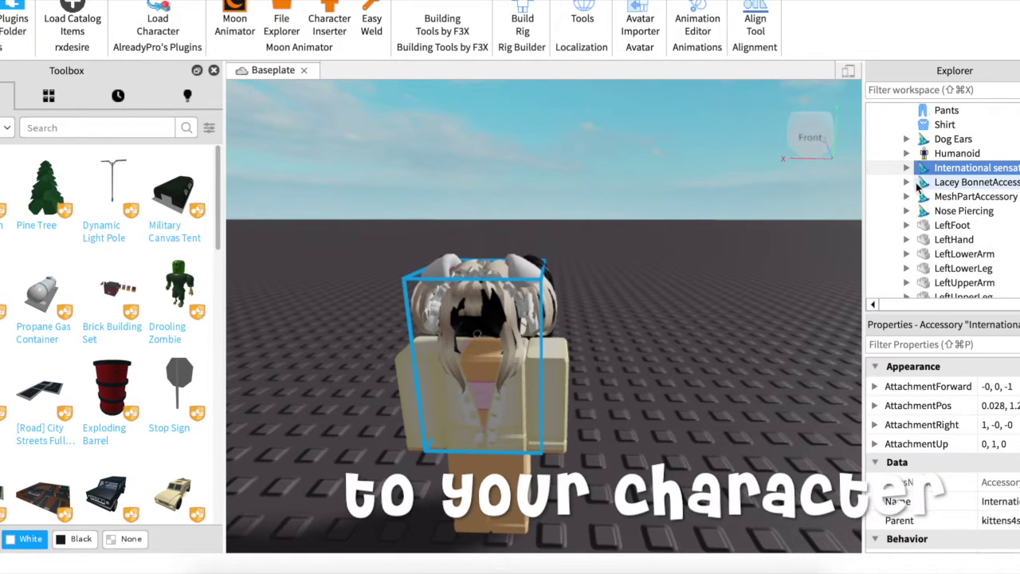
Delete the avatar's old MeshPartAccessory hair.
click(918, 183)
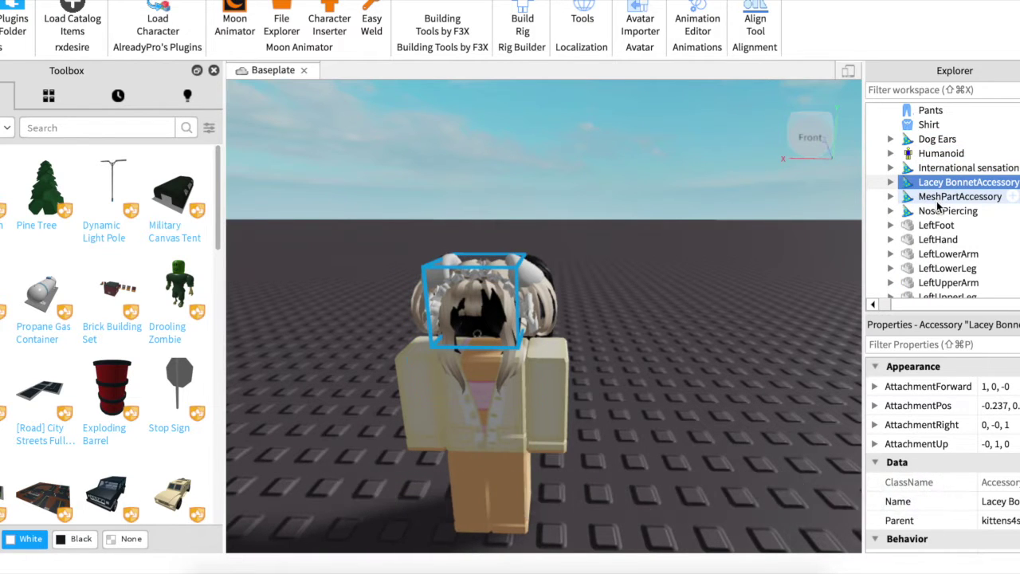
click(937, 199)
key(Delete)
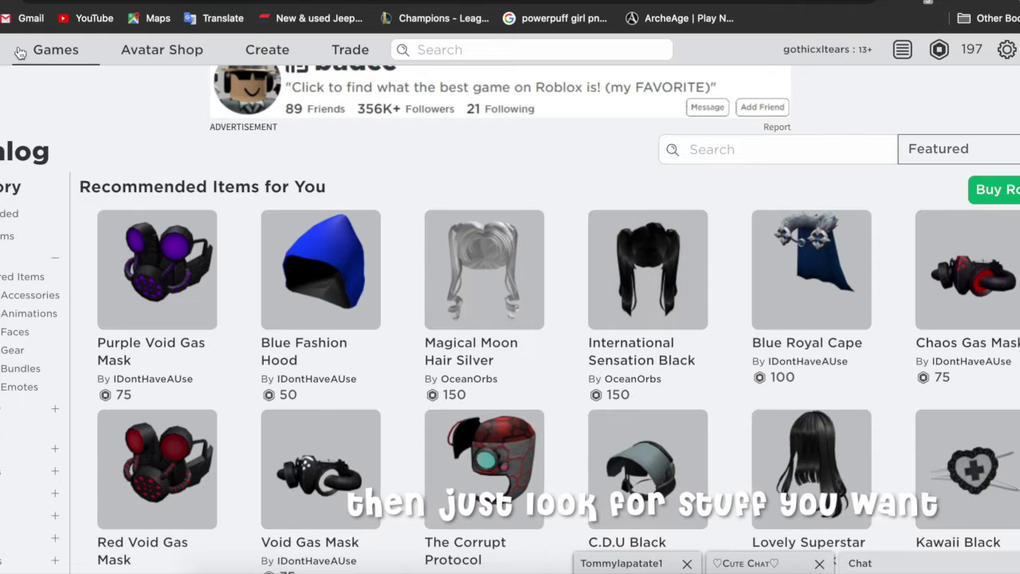
Open the owned witchcraft shirt's item page from Avatar > Clothing > Shirts.
click(19, 51)
click(5, 229)
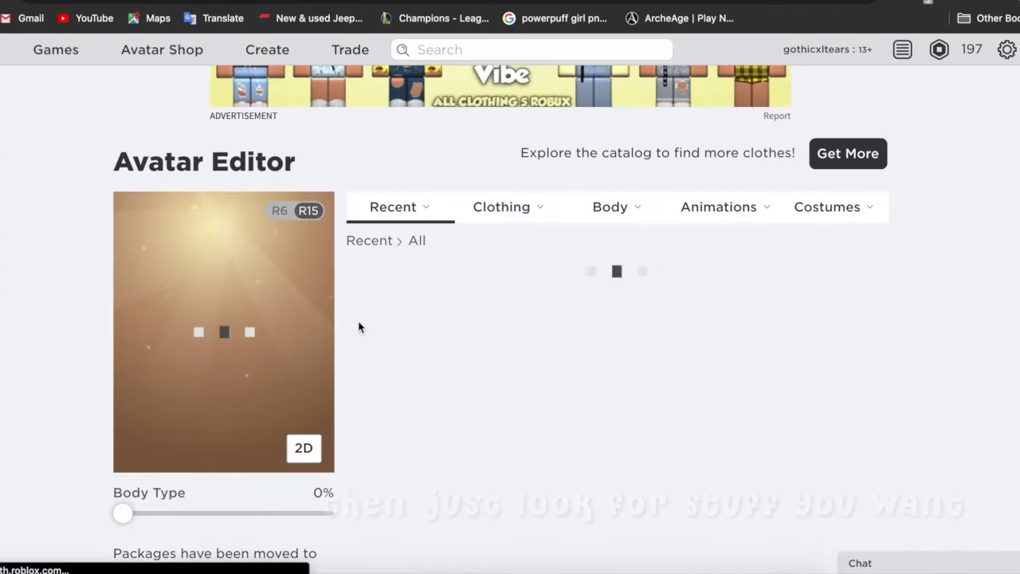
mouse_move(501, 207)
click(498, 324)
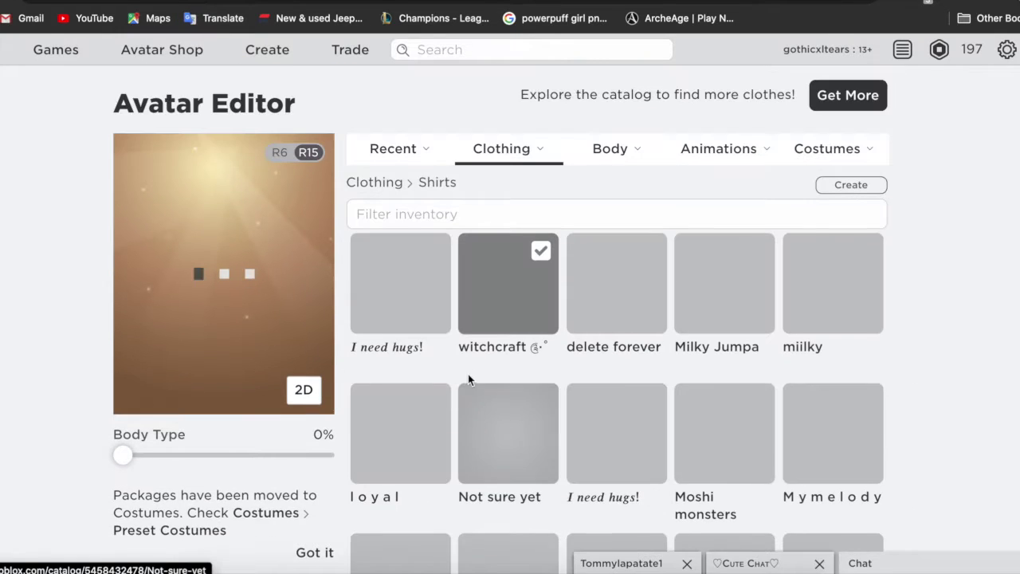
scroll(468, 375, down, 1)
click(511, 310)
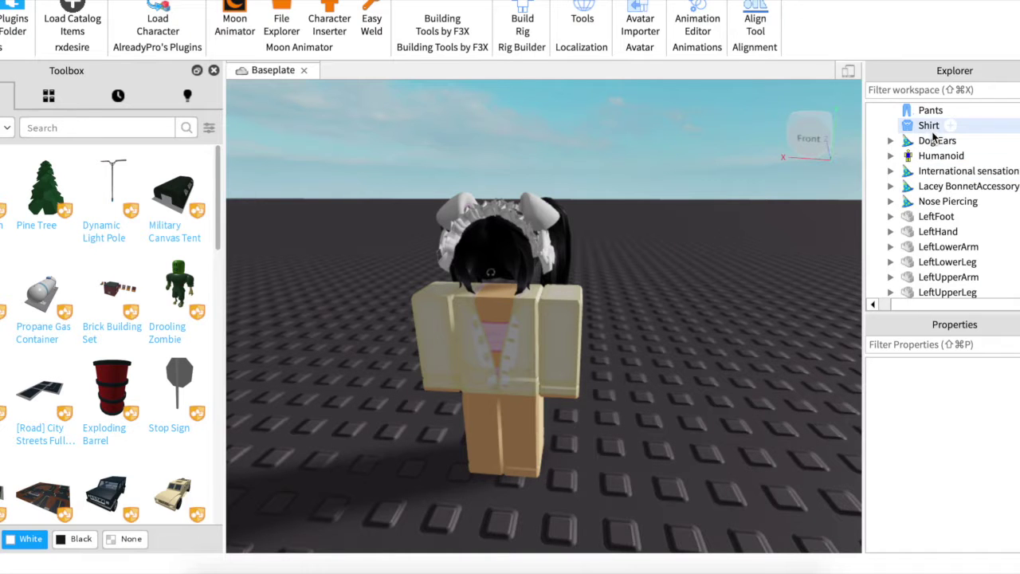
click(931, 128)
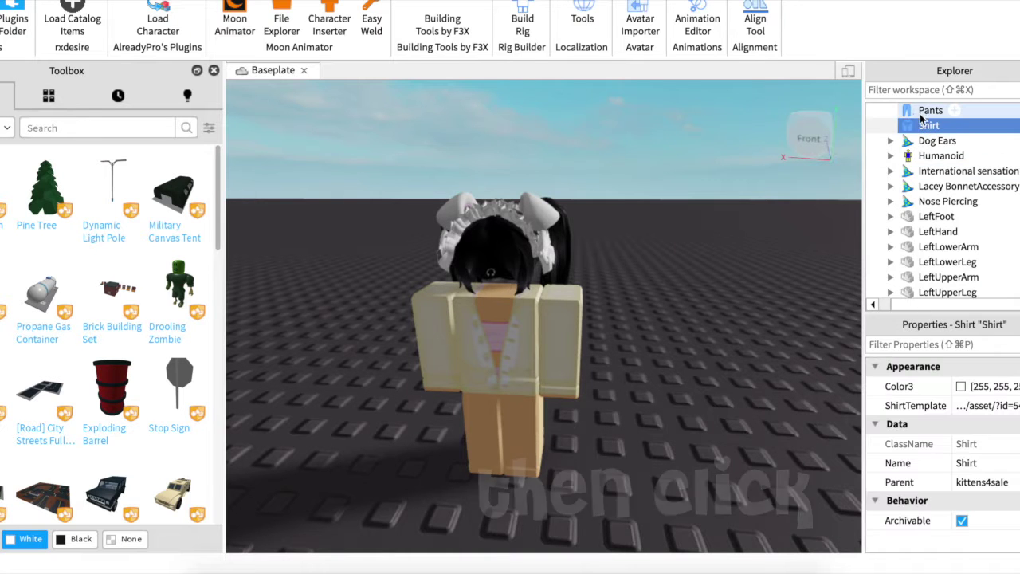
click(988, 406)
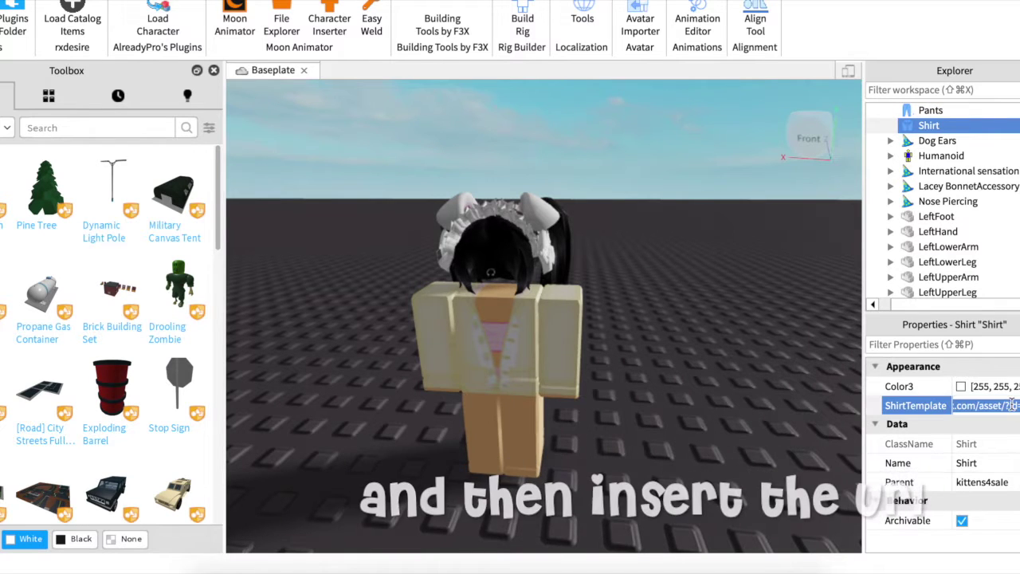
key(BackSpace)
text(5369807925)
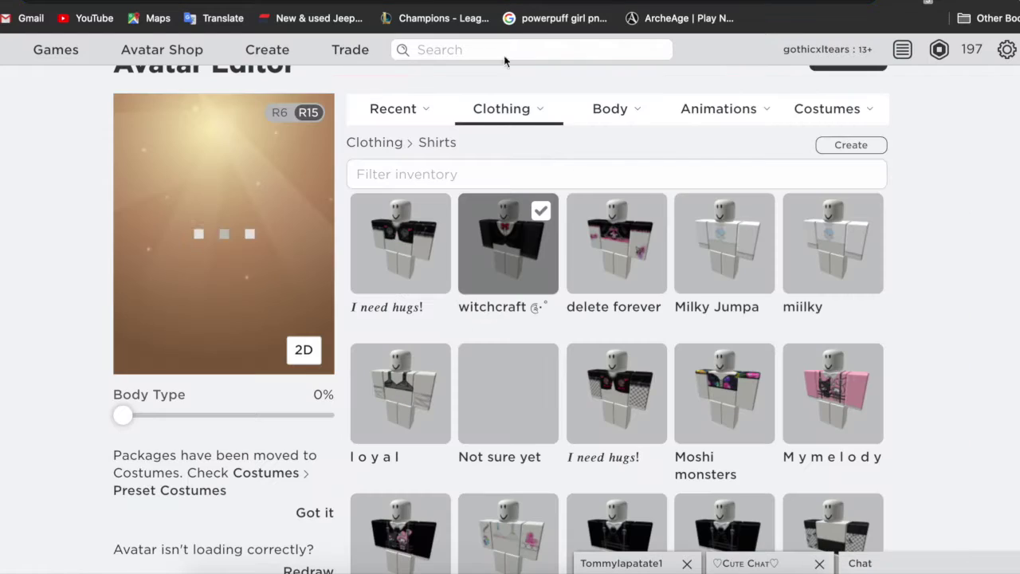
Find the owned 'toy' pants under Pants, copy its item link, and return to Roblox Studio.
mouse_move(503, 111)
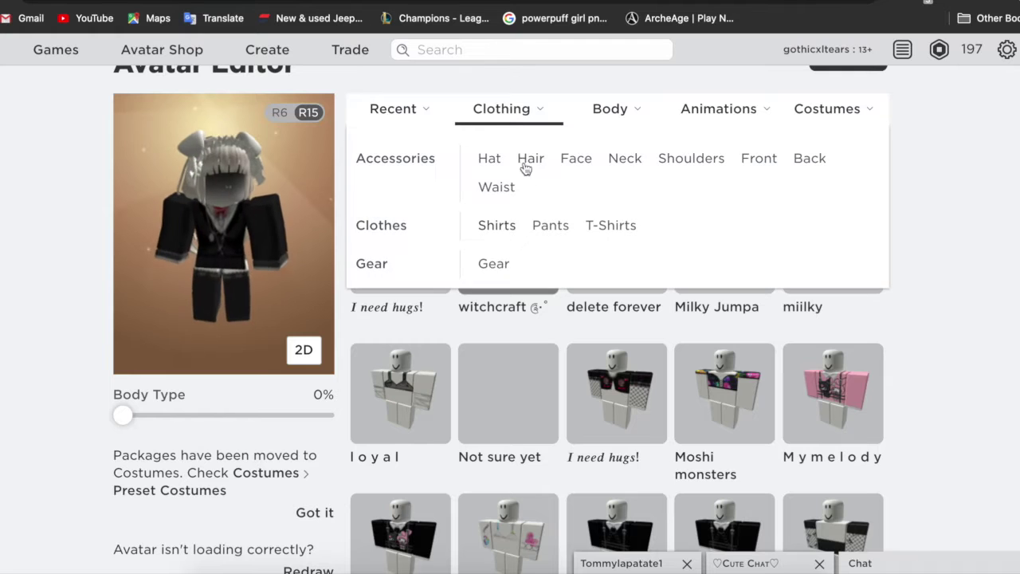
click(549, 226)
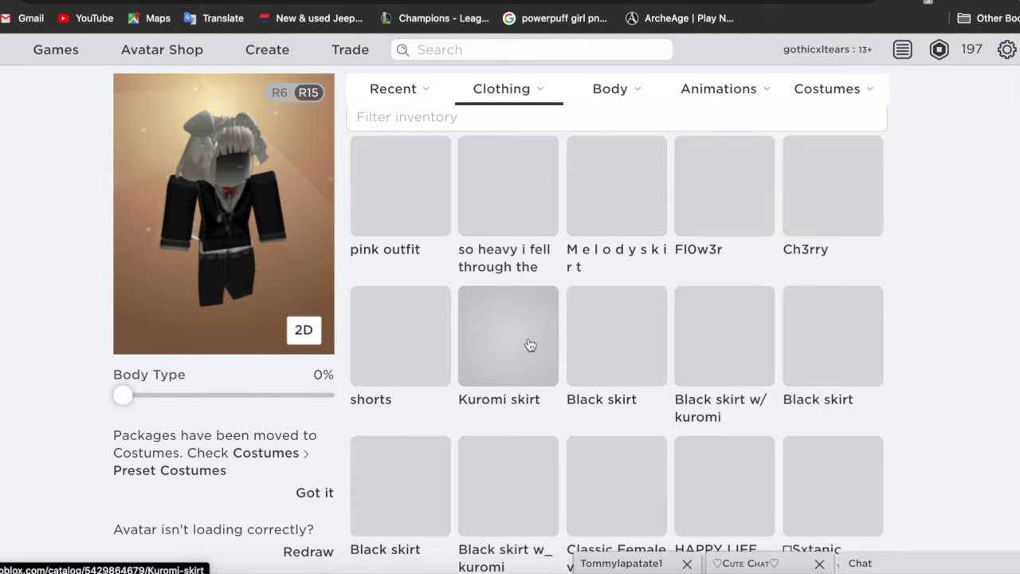
scroll(530, 345, down, 5)
scroll(529, 345, down, 1)
scroll(528, 344, down, 4)
scroll(528, 344, down, 3)
scroll(530, 345, down, 1)
scroll(530, 344, down, 5)
scroll(530, 344, down, 1)
mouse_move(692, 382)
mouse_down()
mouse_move(653, 197)
mouse_move(274, 90)
mouse_up()
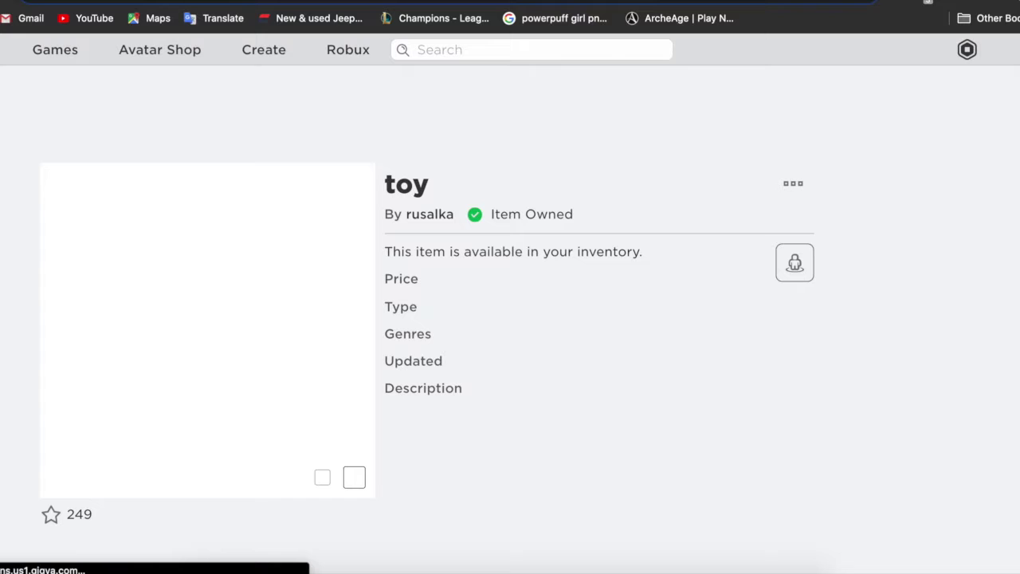
click(648, 567)
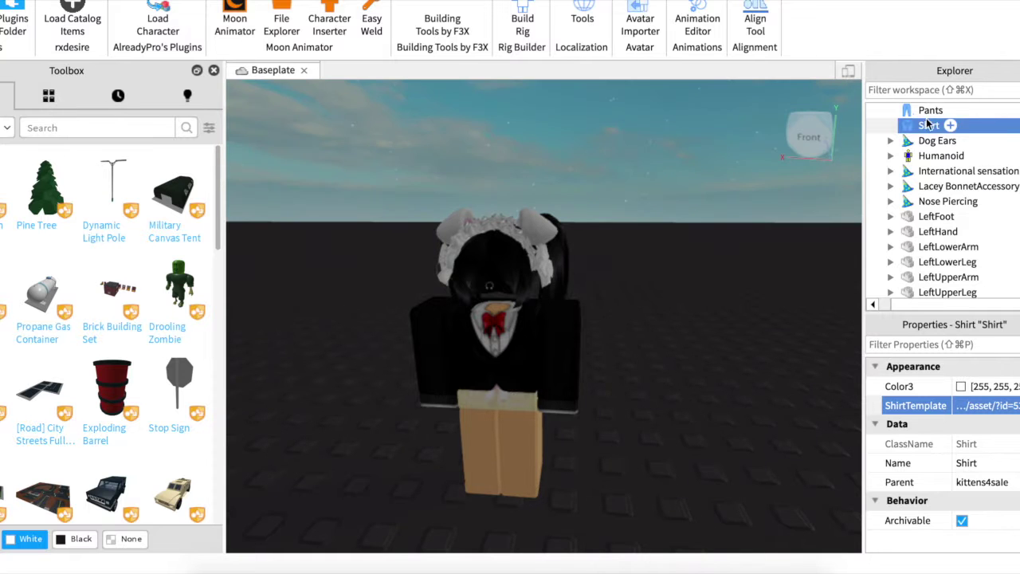
Paste the toy pants asset link into the character's PantsTemplate property.
click(925, 113)
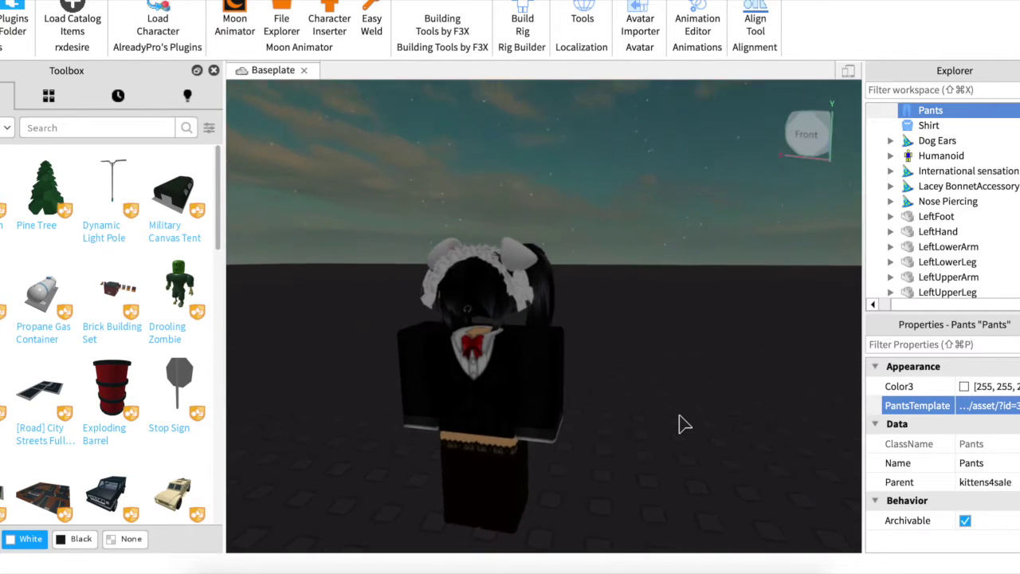
click(51, 134)
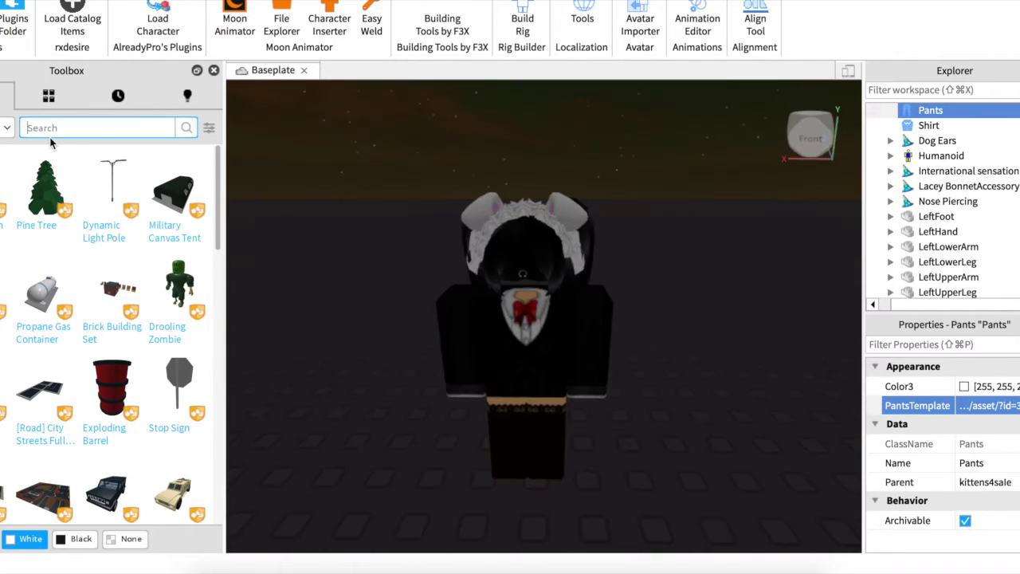
Search the Toolbox for 'aesthetic'.
text(aesthtic)
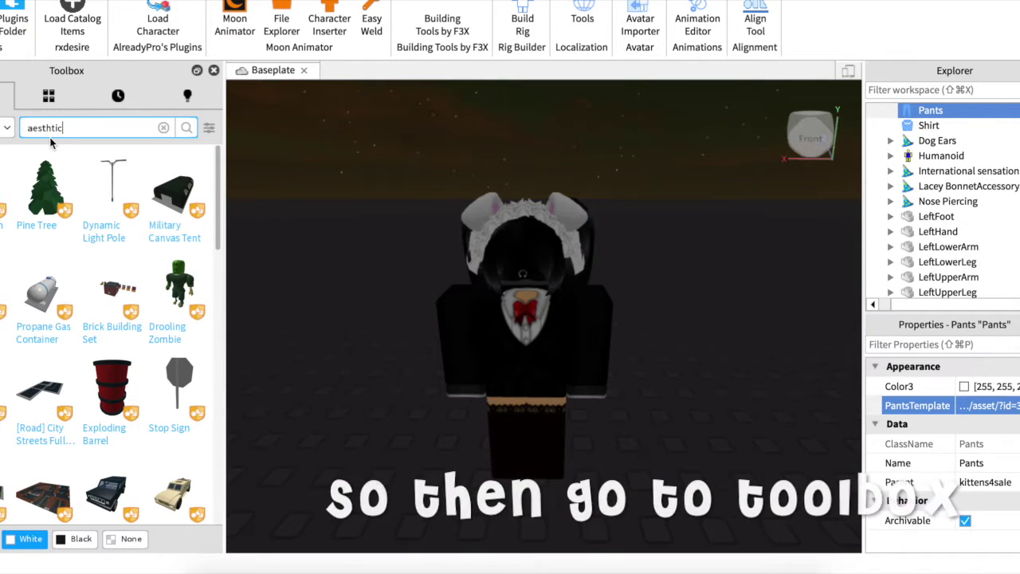
key(BackSpace)
key(BackSpace)
key(BackSpace)
text(etic)
key(Return)
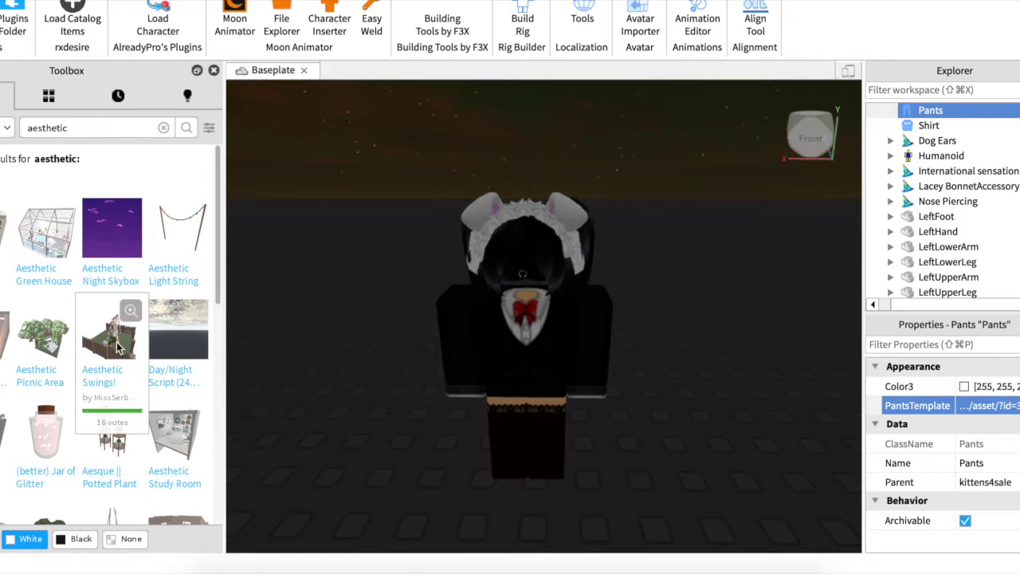
Insert the 'Aesthetic crowded desk' model from the results and view it around the character.
scroll(23, 369, down, 5)
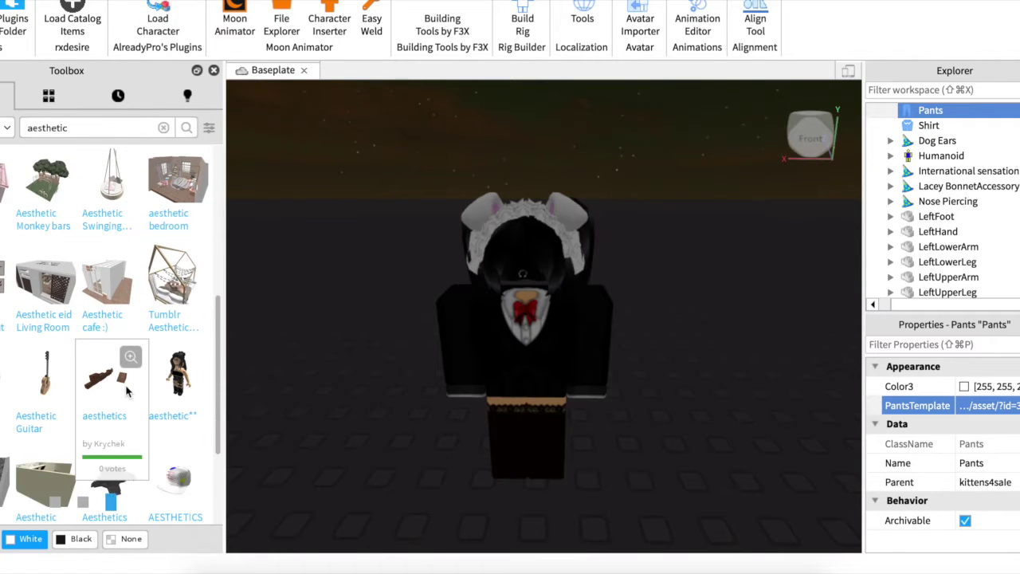
scroll(126, 389, down, 3)
scroll(126, 389, down, 3)
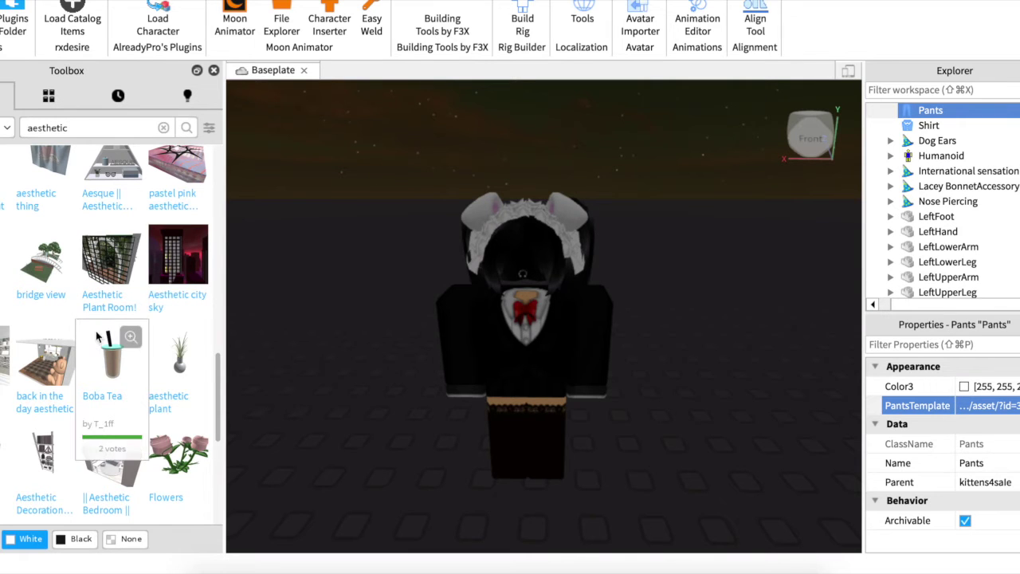
scroll(32, 379, down, 3)
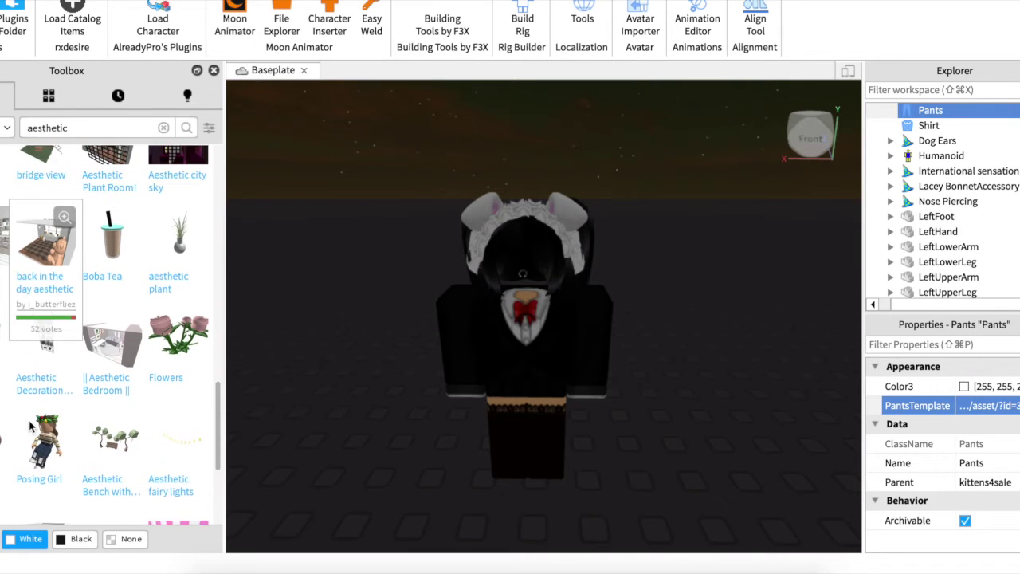
scroll(29, 427, down, 3)
scroll(29, 428, down, 2)
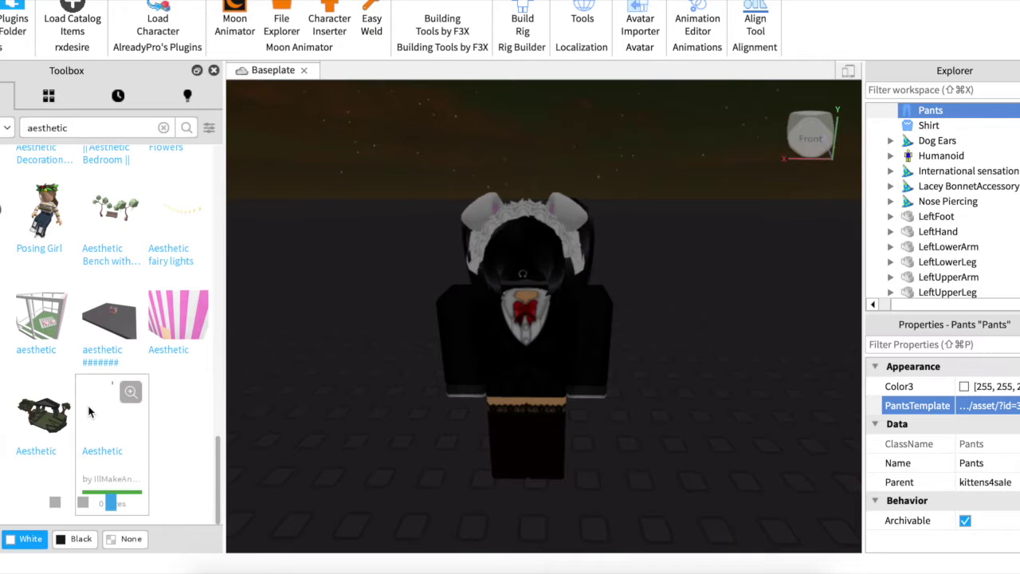
scroll(90, 411, down, 2)
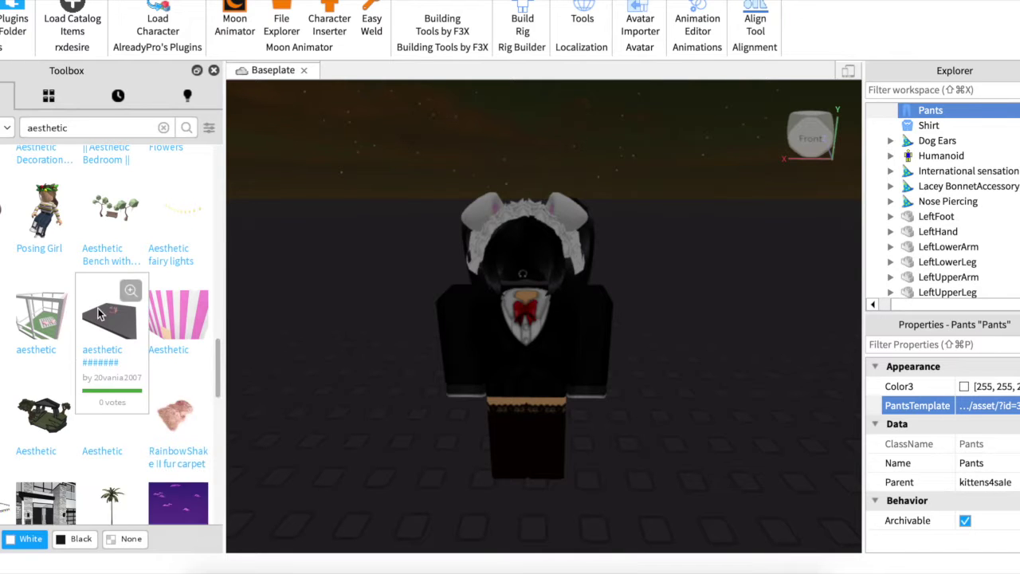
scroll(98, 309, down, 3)
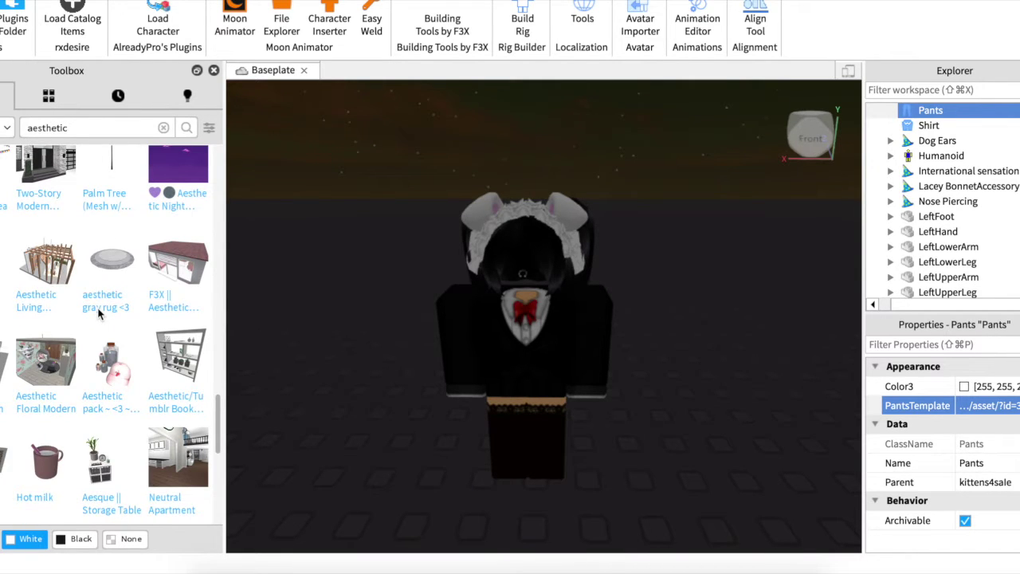
scroll(98, 313, down, 3)
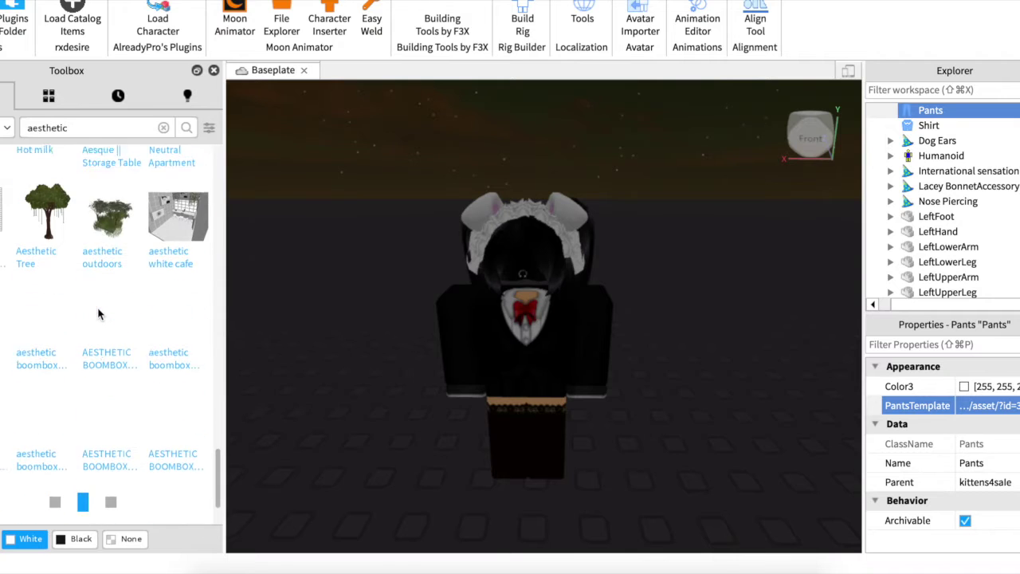
scroll(87, 351, down, 2)
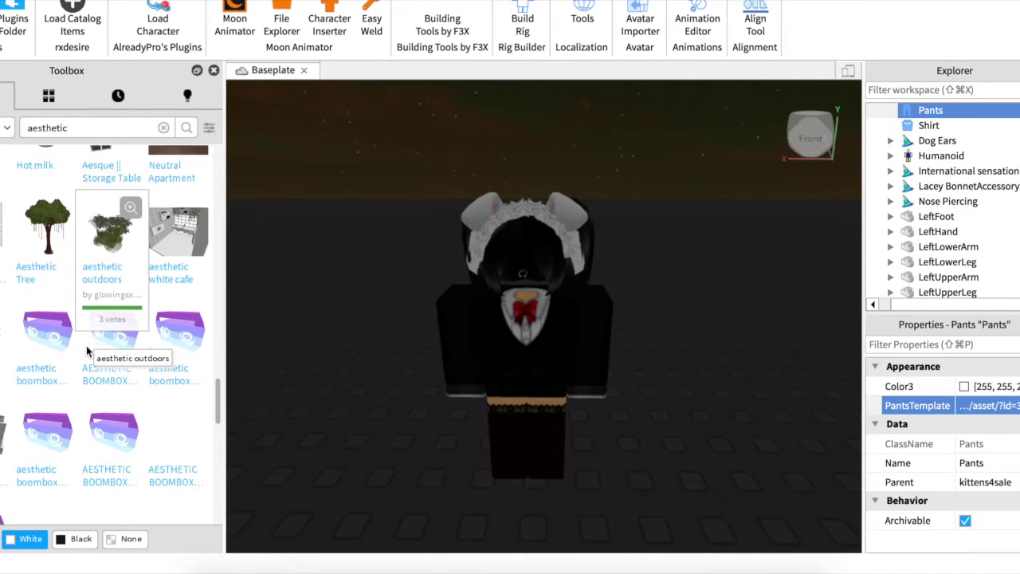
scroll(88, 351, down, 3)
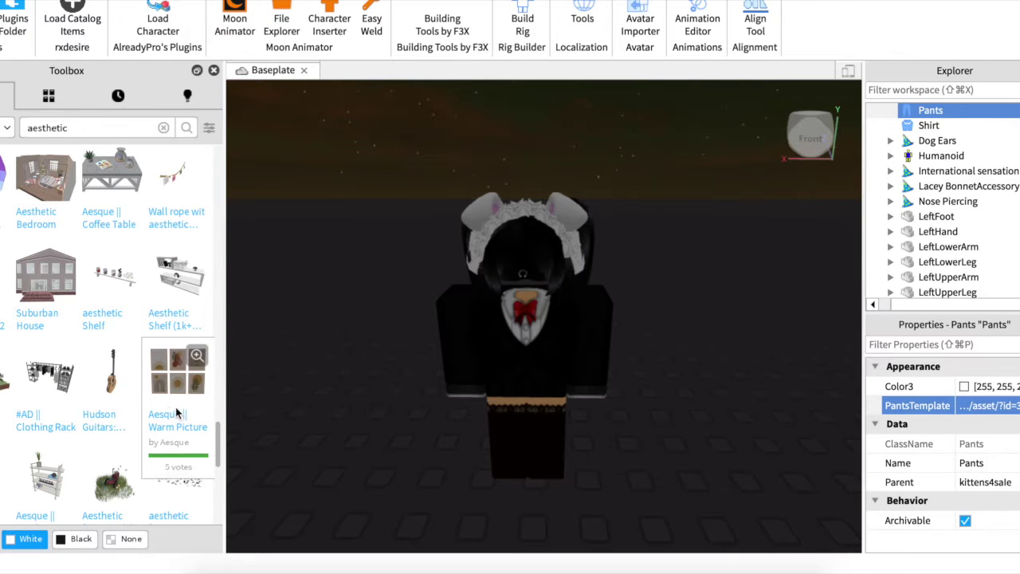
scroll(177, 321, down, 1)
scroll(177, 320, down, 3)
scroll(177, 321, up, 3)
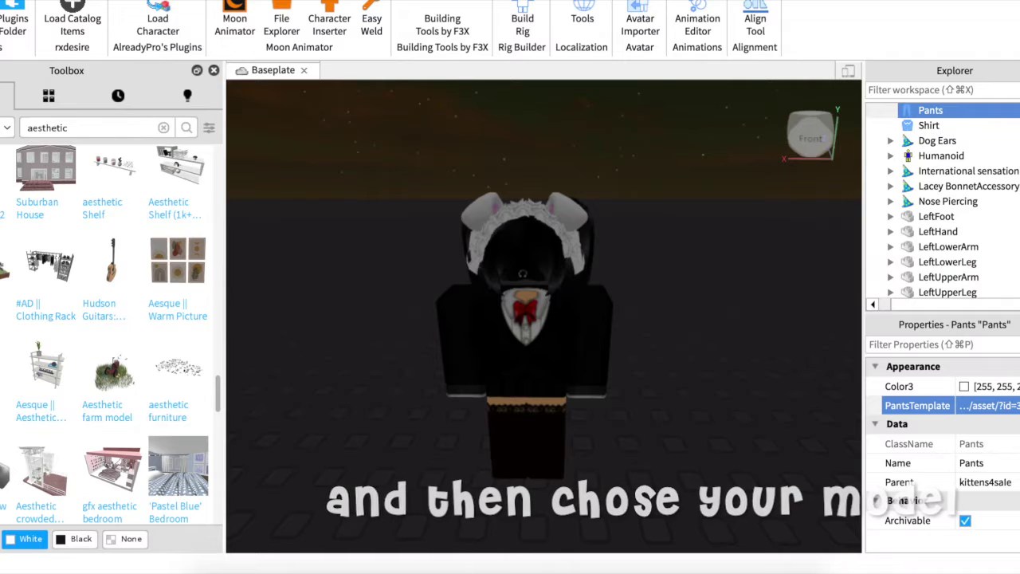
scroll(103, 335, down, 1)
scroll(104, 334, down, 6)
scroll(104, 335, up, 2)
scroll(104, 335, up, 1)
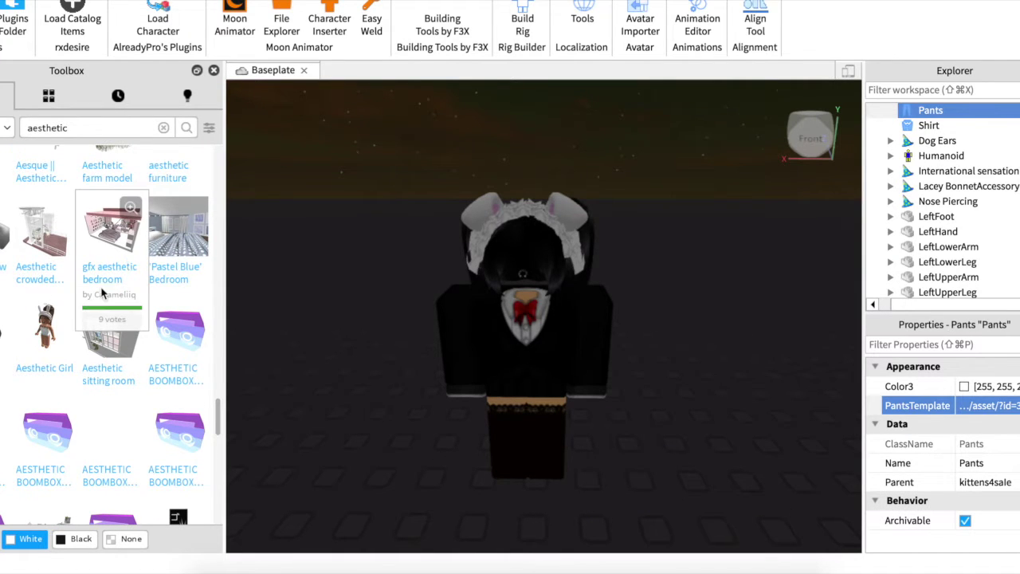
click(48, 251)
right_drag(428, 339, 431, 340)
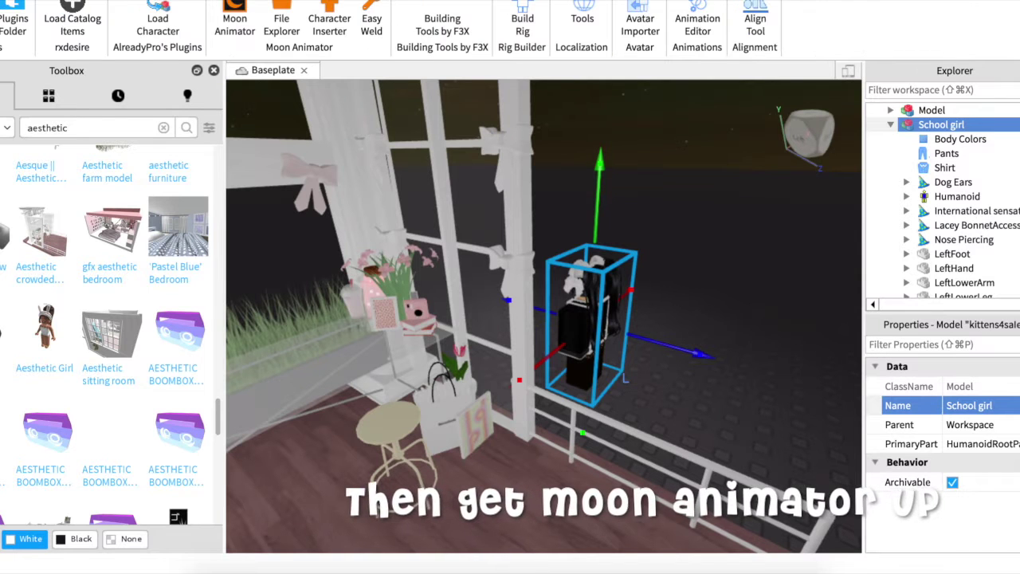
Create a new Moon Animator animation named 'School girl'.
click(227, 12)
drag(225, 212, 79, 289)
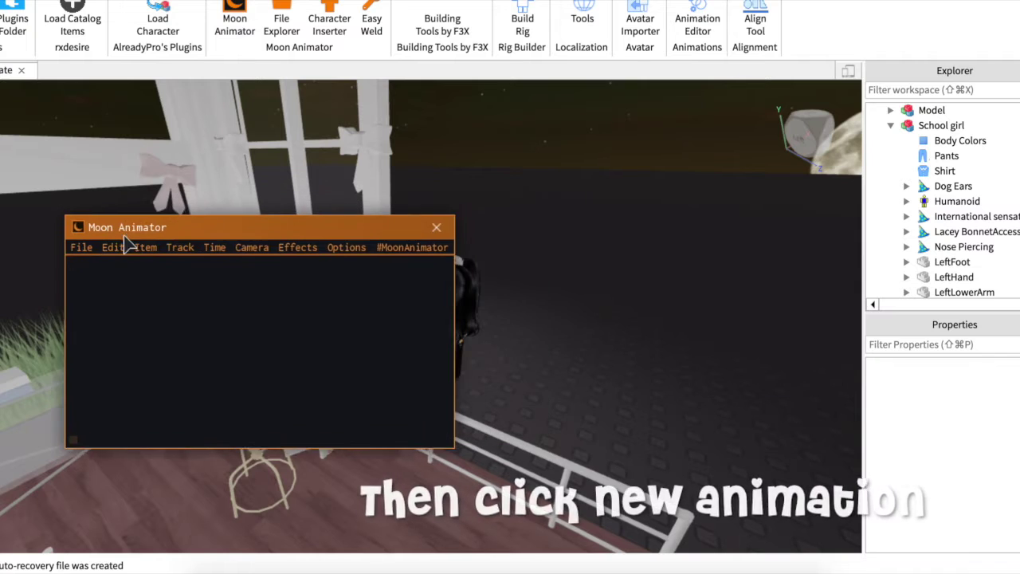
click(17, 306)
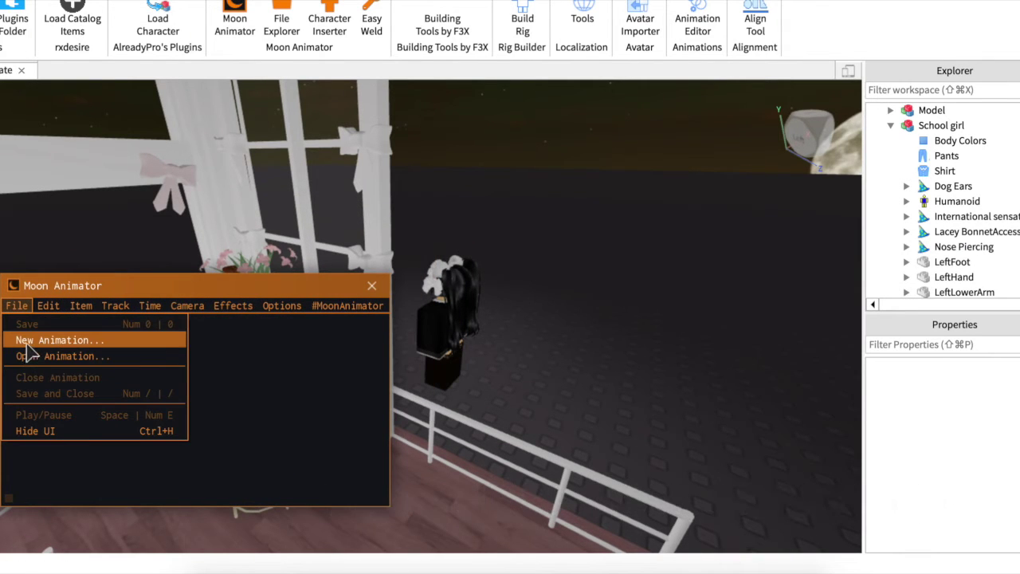
click(28, 341)
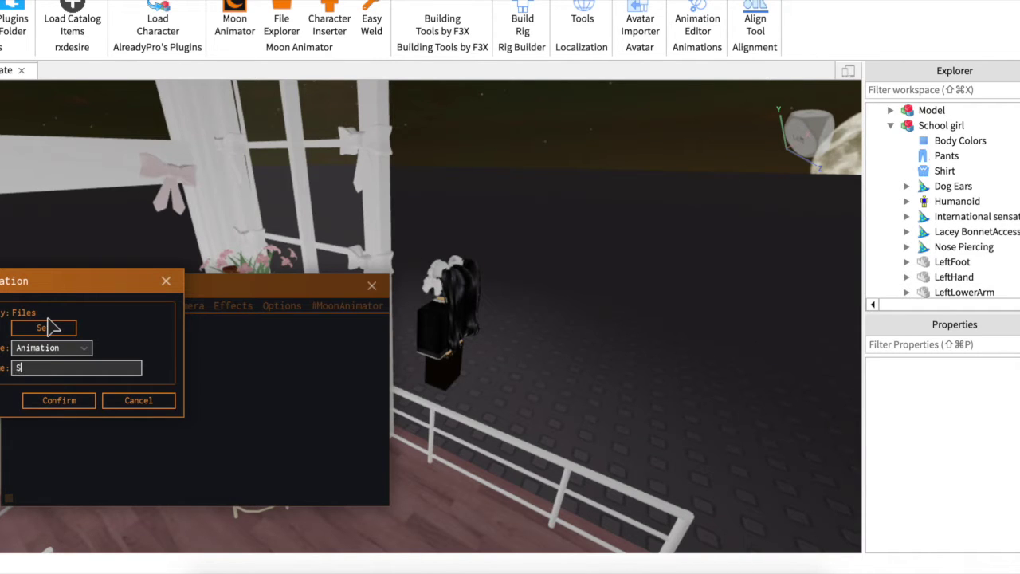
text(School girl)
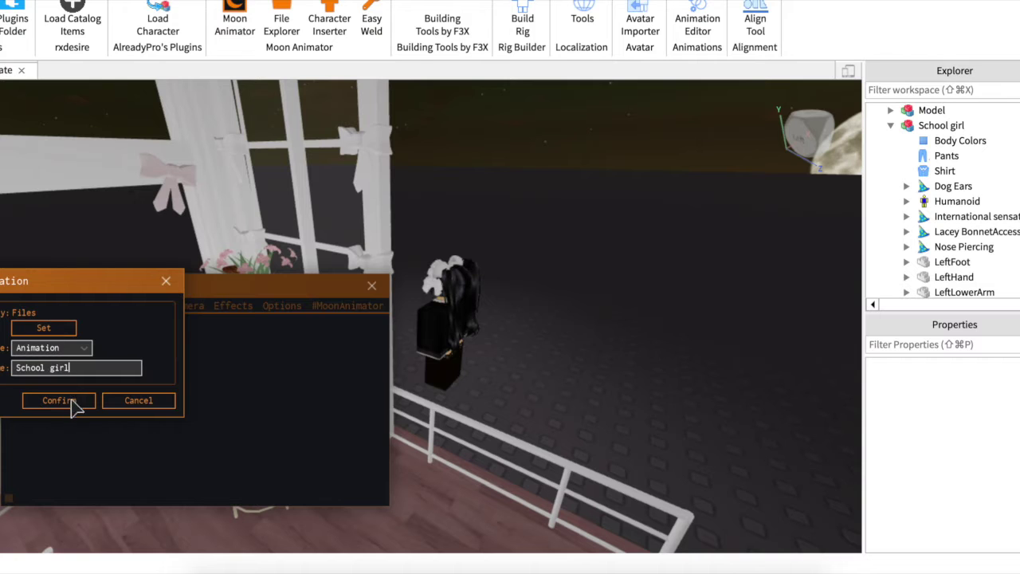
click(74, 402)
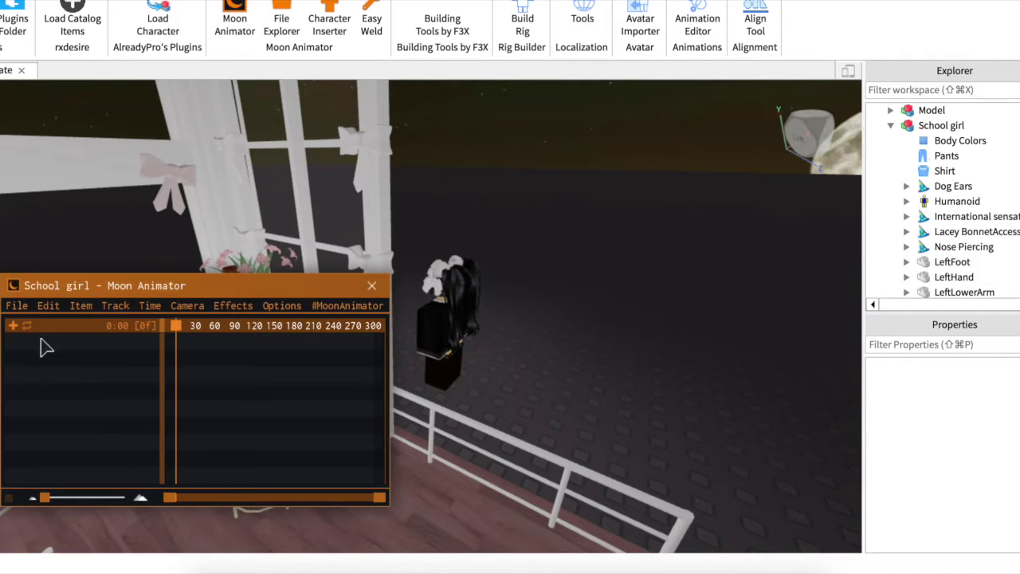
Add the School girl character as the animation's rig.
click(16, 326)
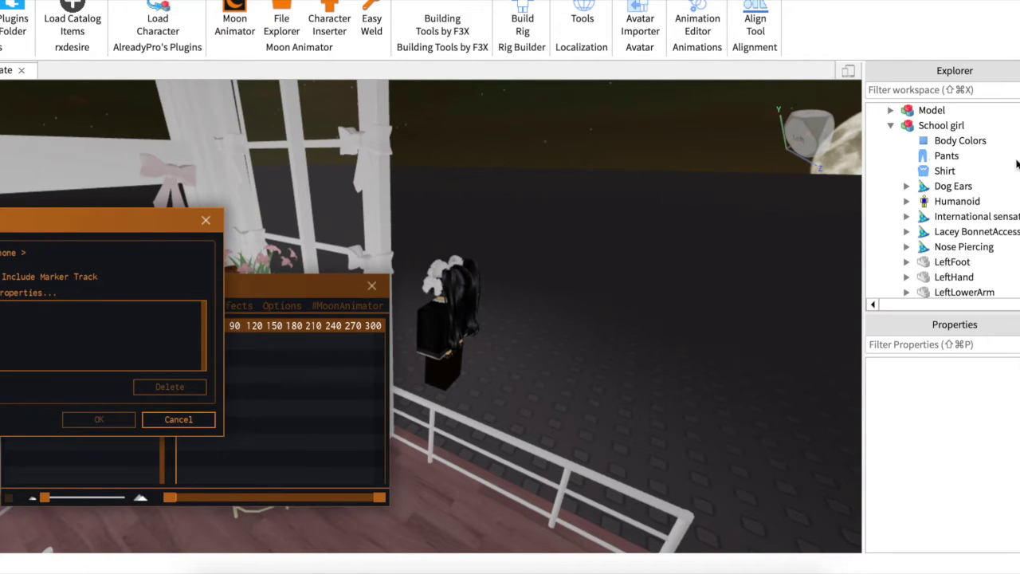
click(941, 126)
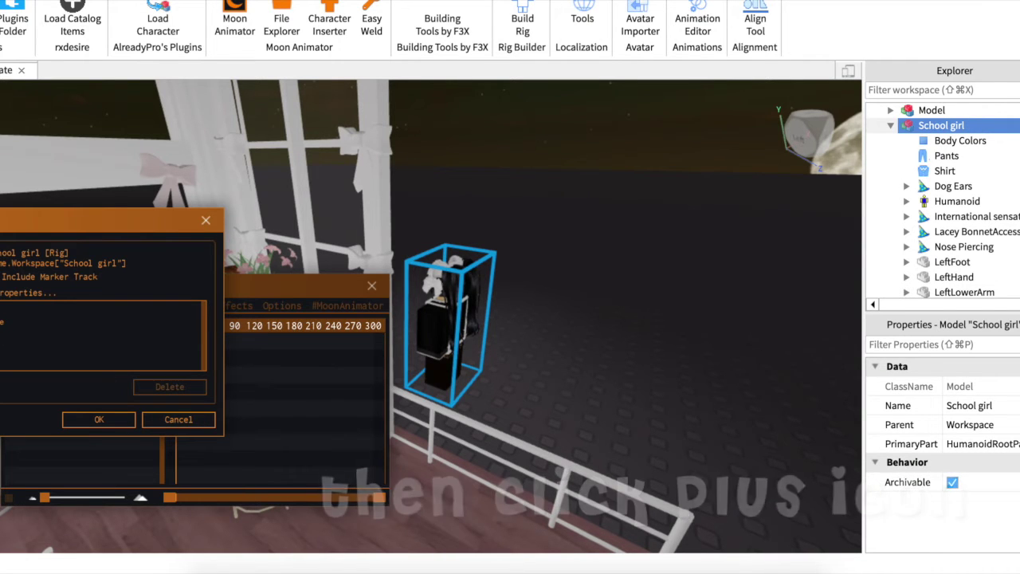
click(81, 425)
click(67, 374)
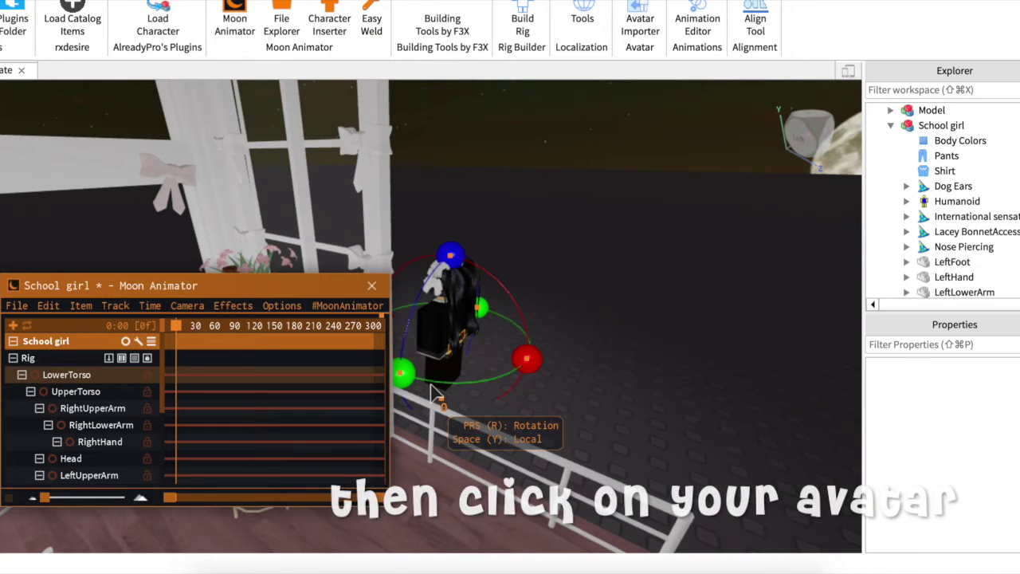
Move the whole avatar up by 2.291 and shift it sideways into position.
right_drag(430, 392, 430, 392)
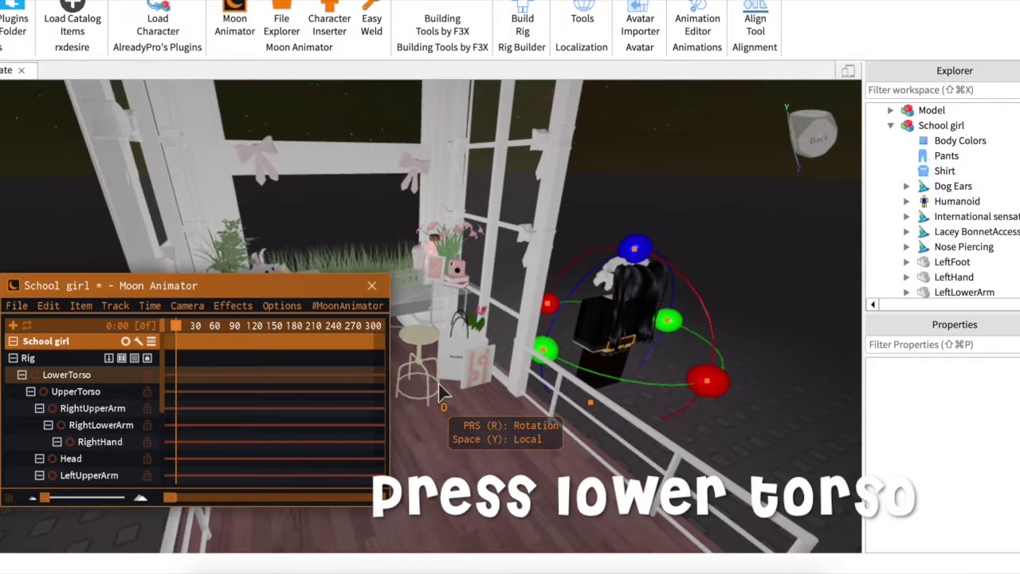
right_drag(663, 398, 663, 398)
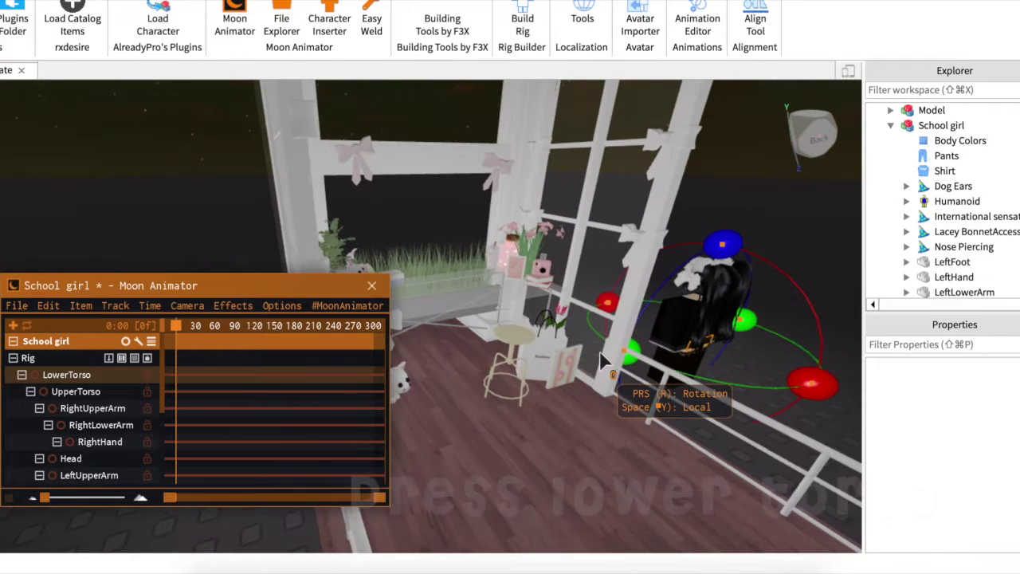
right_drag(601, 363, 601, 362)
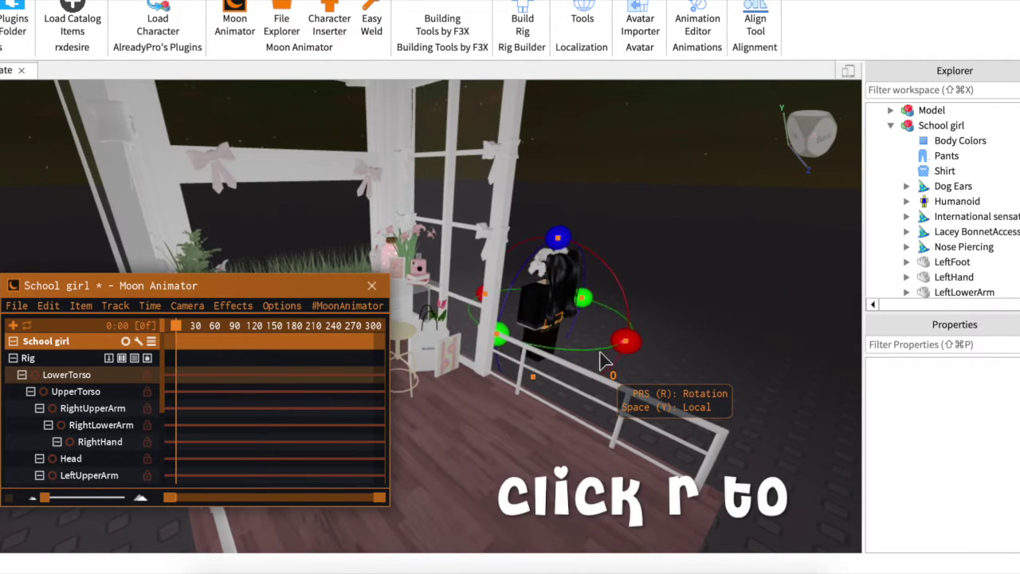
key(r)
drag(560, 232, 570, 179)
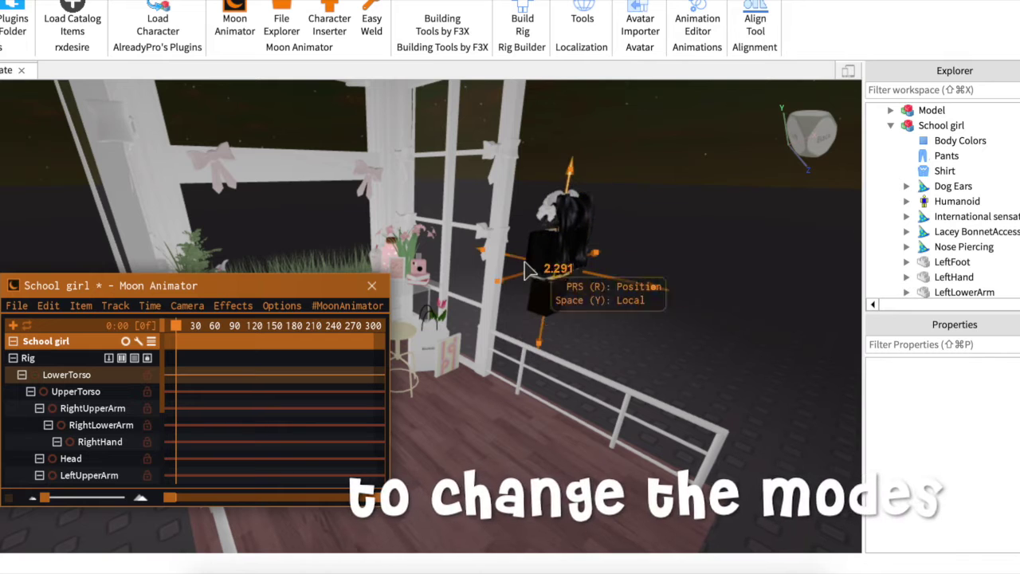
drag(524, 278, 514, 285)
drag(590, 291, 569, 291)
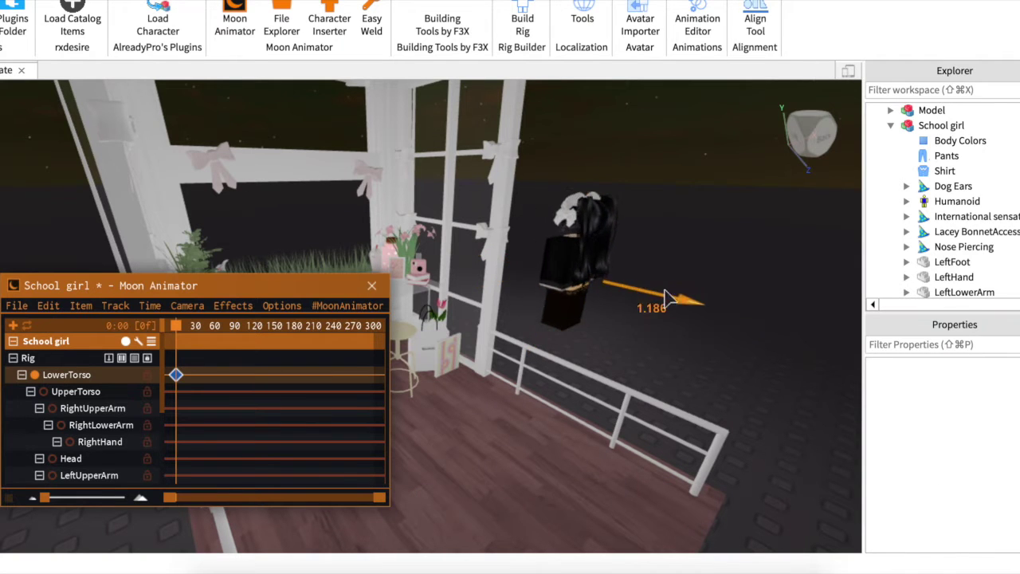
key(r)
Rotate the left upper arm and bend the left lower arm.
click(76, 391)
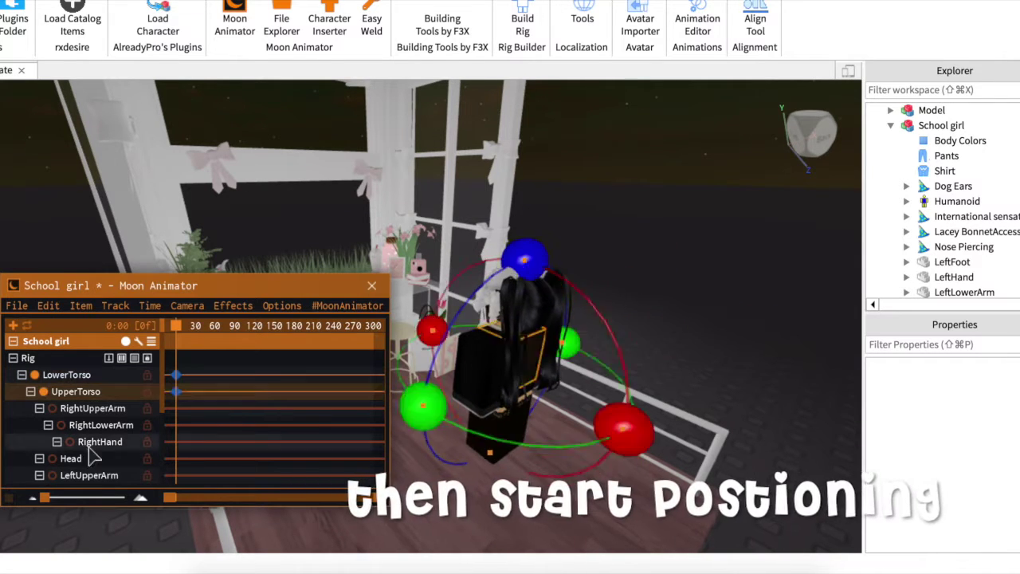
click(70, 458)
scroll(80, 430, down, 1)
click(88, 459)
drag(606, 438, 557, 478)
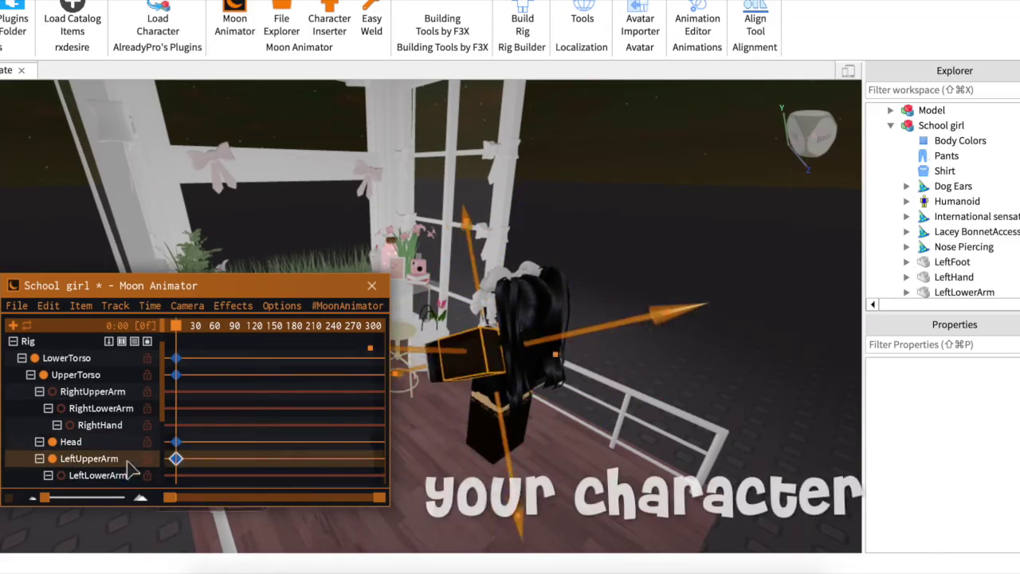
click(98, 475)
drag(645, 415, 585, 369)
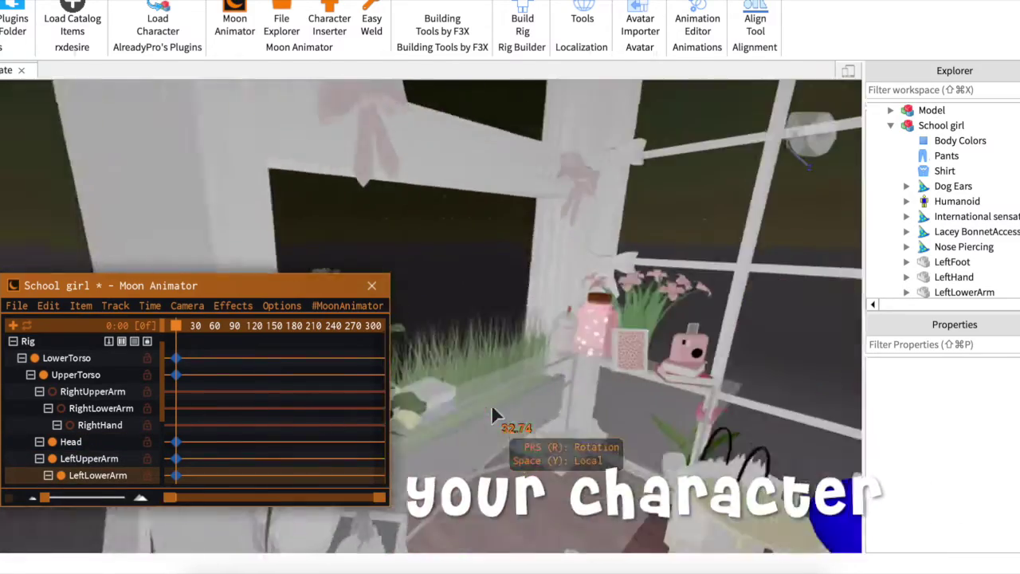
right_drag(492, 416, 491, 414)
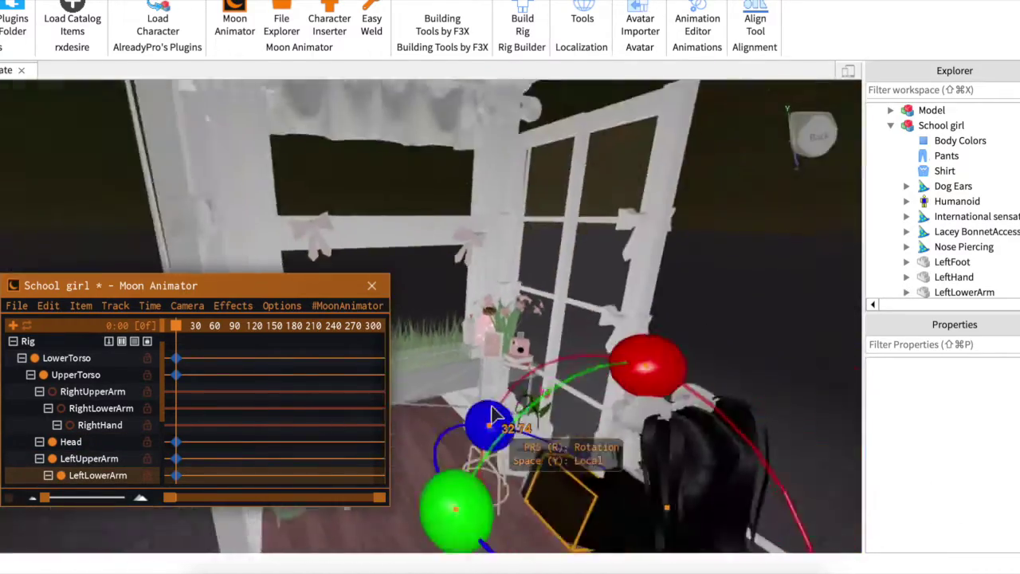
Rotate the legs into a sitting pose and nudge the lower torso.
scroll(80, 414, down, 3)
click(80, 458)
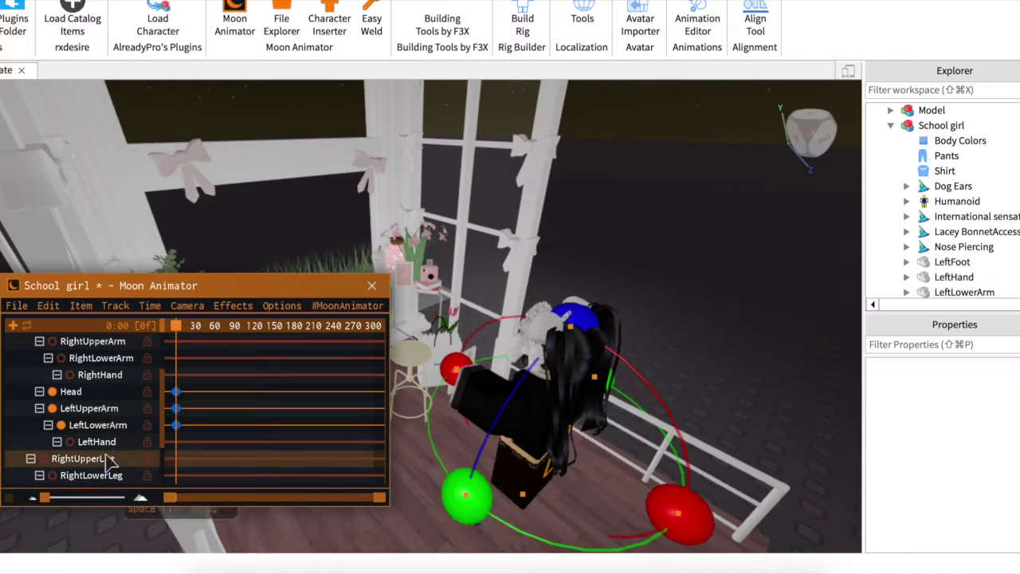
click(526, 502)
drag(658, 534, 524, 531)
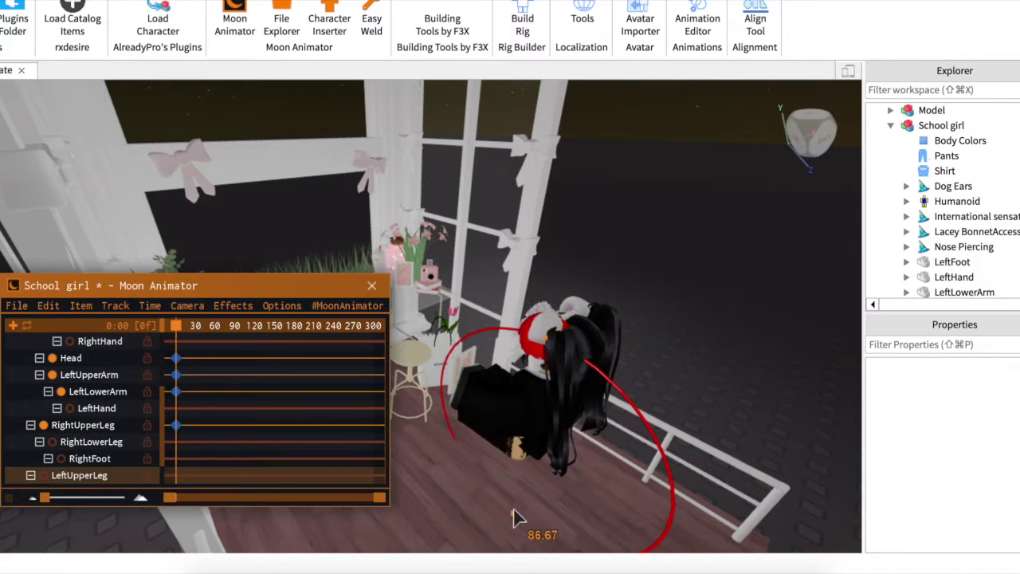
click(510, 366)
mouse_move(478, 419)
mouse_down()
mouse_move(490, 311)
mouse_move(462, 289)
mouse_up()
right_drag(462, 289, 220, 394)
scroll(221, 394, down, 3)
click(279, 425)
drag(486, 454, 478, 450)
click(451, 312)
drag(450, 312, 455, 474)
click(455, 474)
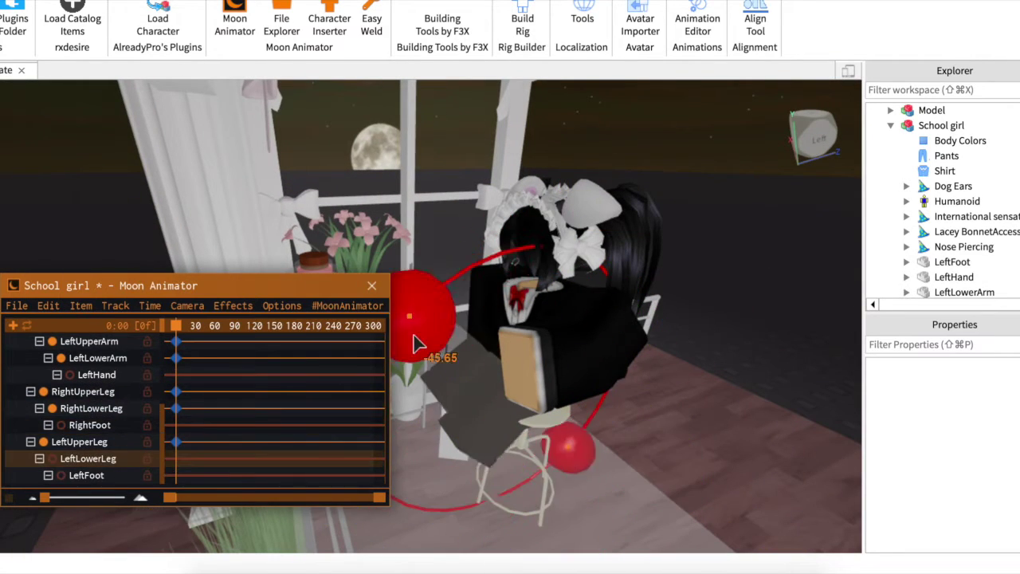
right_drag(416, 337, 740, 244)
Rotate the right upper arm and lower the lower torso to -0.097.
click(447, 358)
mouse_move(459, 171)
mouse_down()
mouse_move(414, 358)
mouse_move(486, 183)
mouse_up()
click(478, 374)
key(r)
drag(467, 432, 455, 479)
right_drag(458, 478, 335, 446)
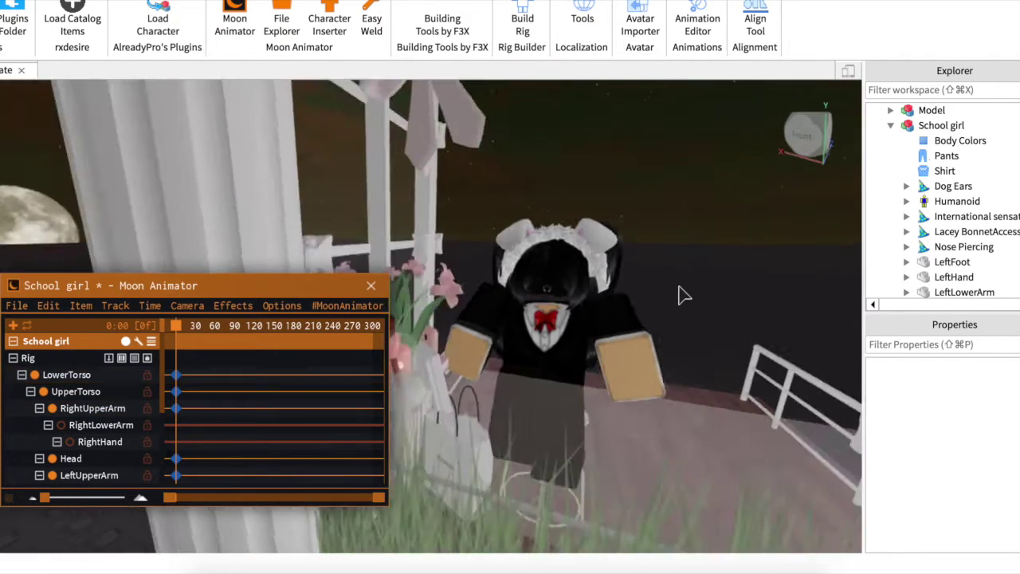
scroll(100, 398, down, 3)
click(91, 424)
scroll(100, 386, down, 1)
scroll(99, 387, up, 3)
Rotate the right upper arm further and tilt the head slightly.
click(91, 375)
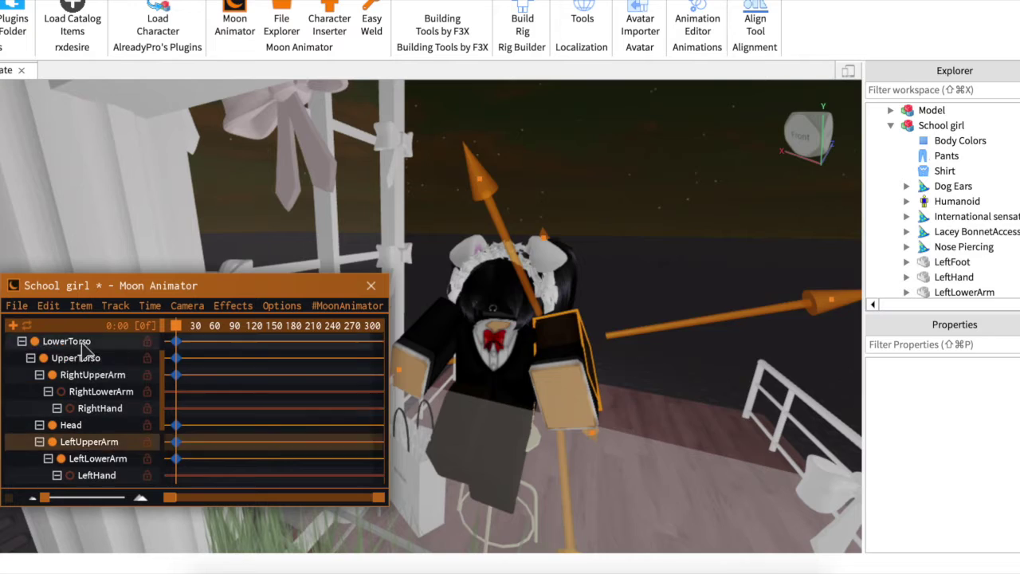
key(r)
mouse_move(467, 187)
mouse_down()
mouse_move(440, 333)
mouse_move(613, 415)
mouse_up()
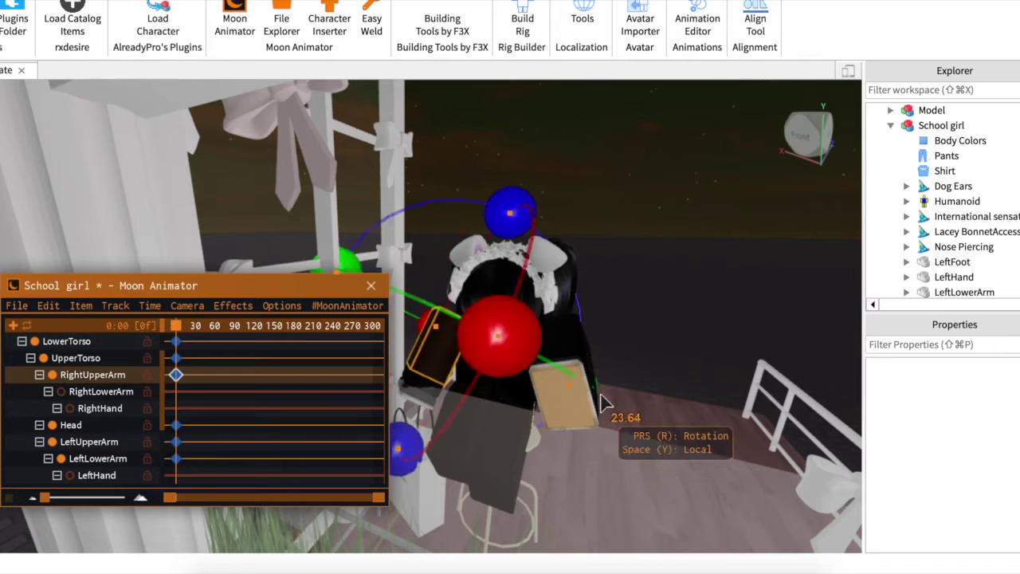
click(712, 282)
scroll(715, 283, up, 3)
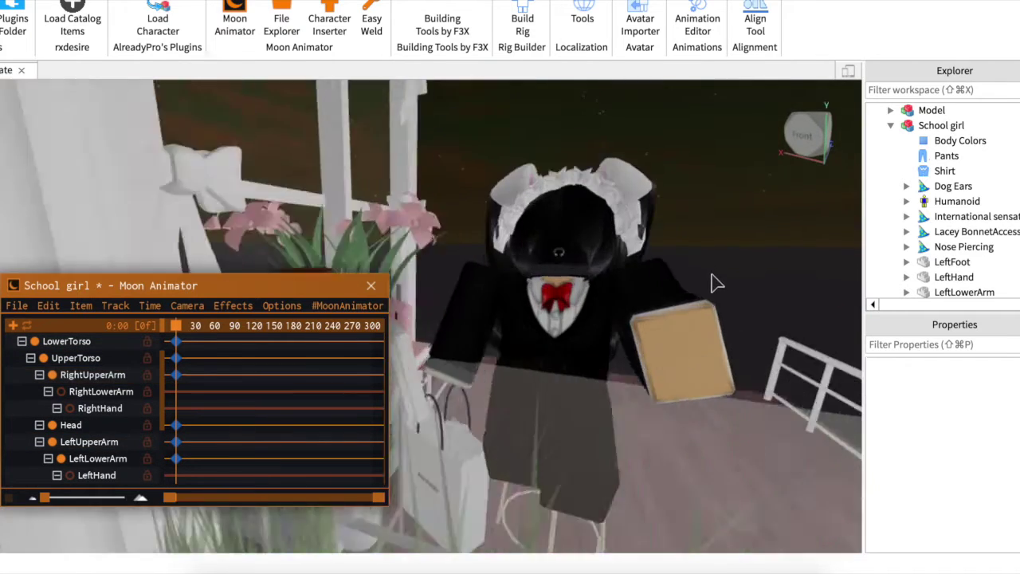
right_drag(712, 282, 712, 282)
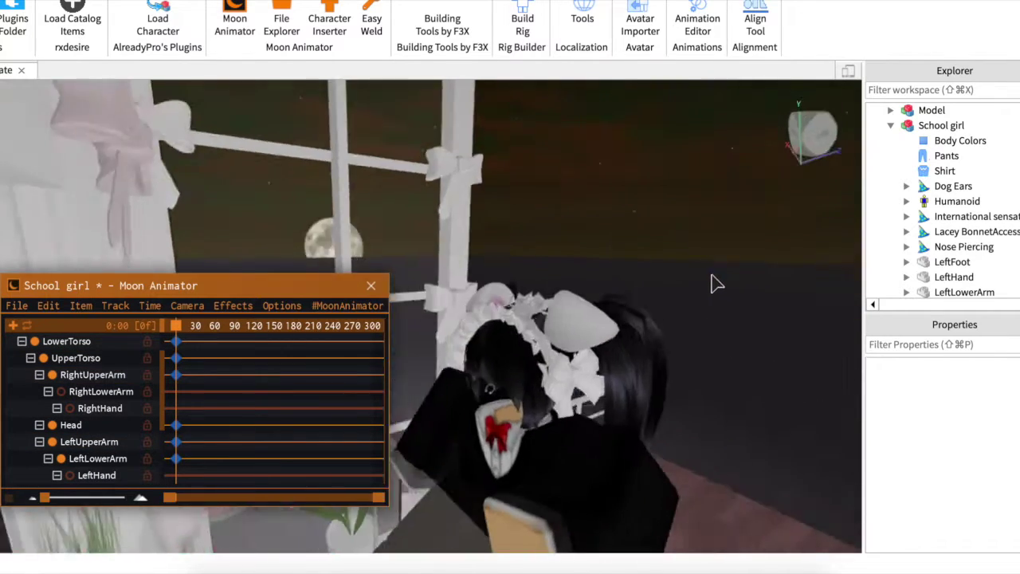
click(70, 424)
drag(455, 208, 568, 488)
scroll(690, 292, down, 5)
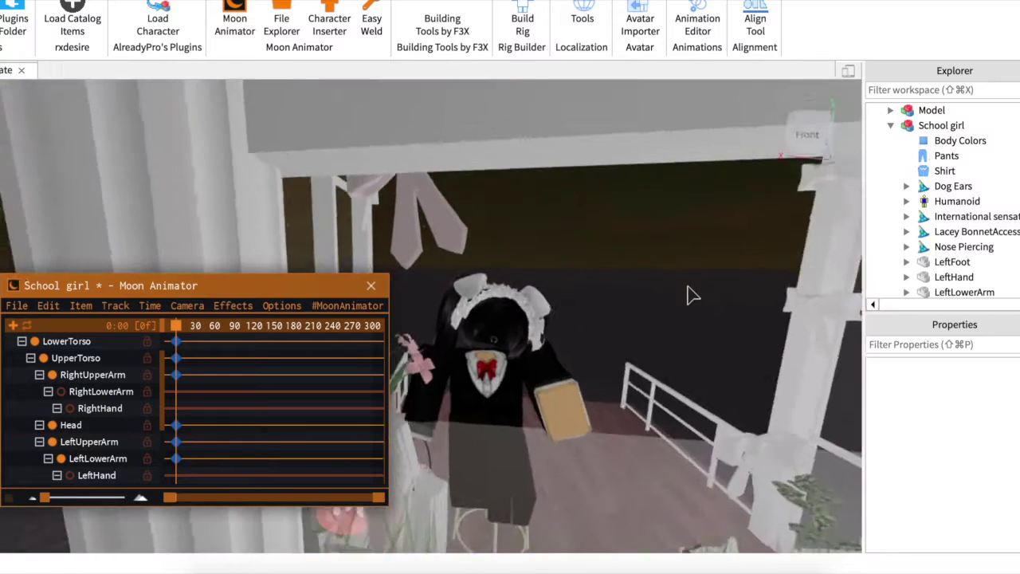
scroll(100, 406, down, 3)
right_drag(614, 298, 715, 357)
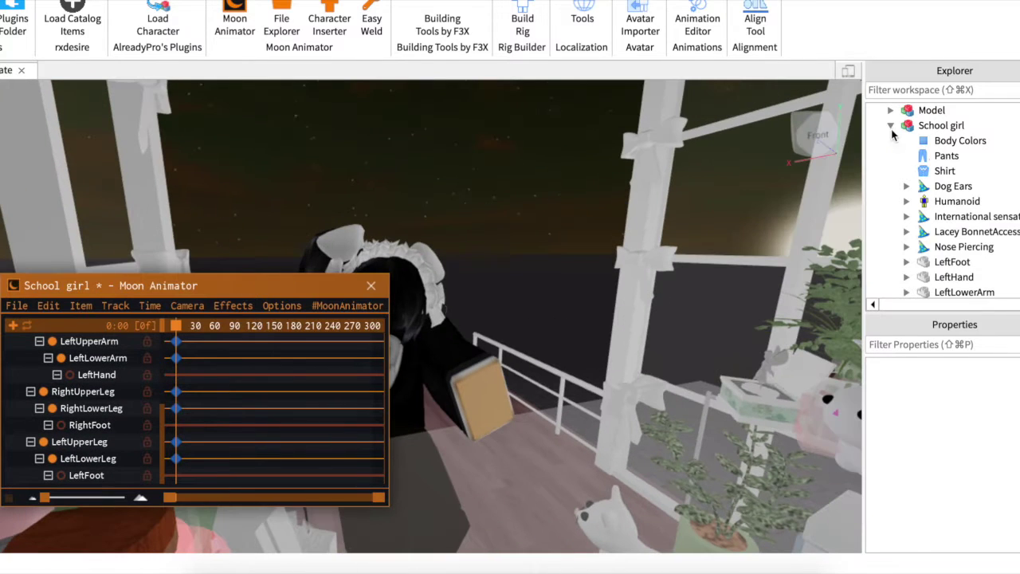
click(891, 125)
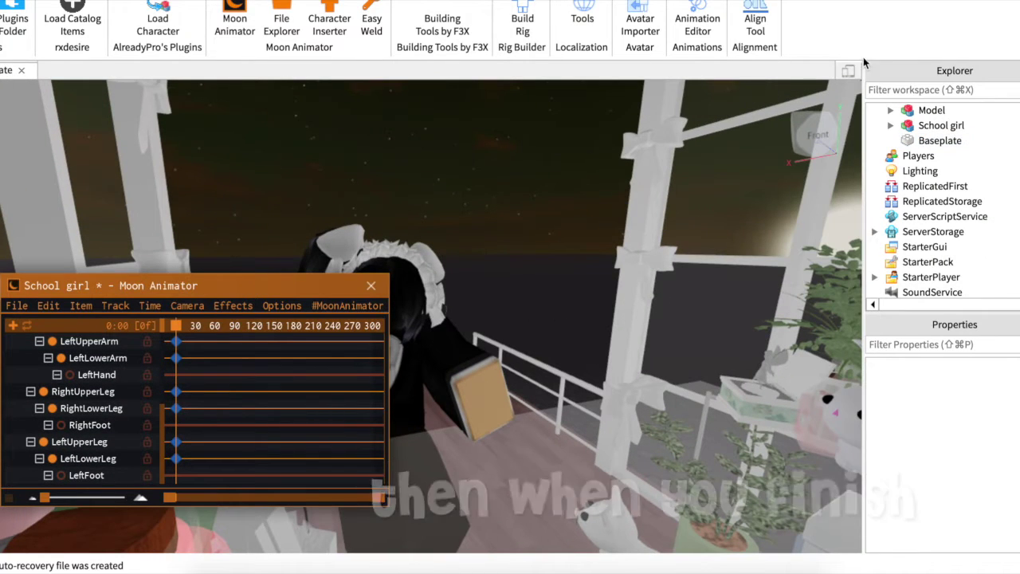
Export the School girl avatar and room Model together with Export Selection to Macintosh HD.
click(931, 125)
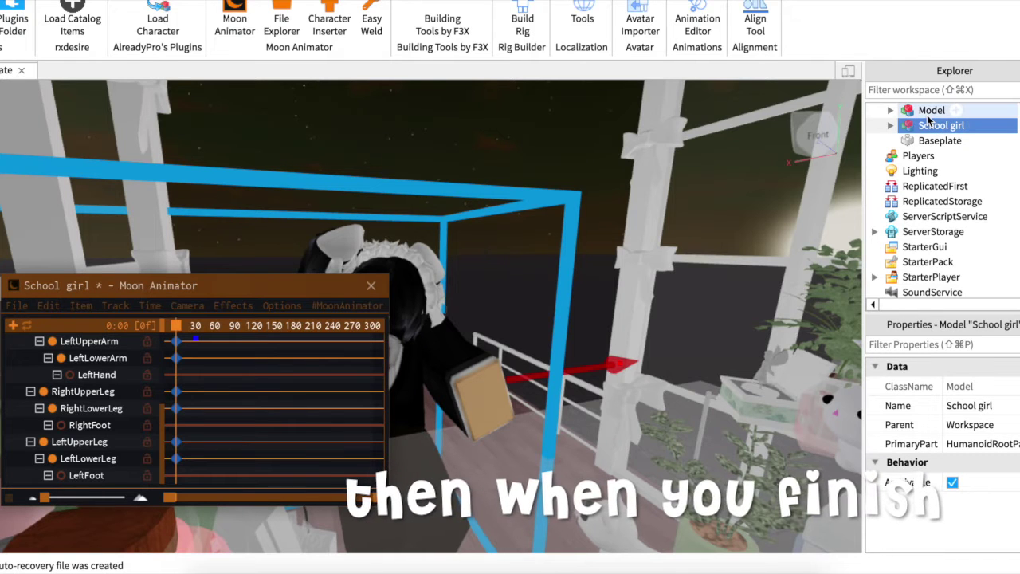
shift+click(930, 110)
right_click(931, 111)
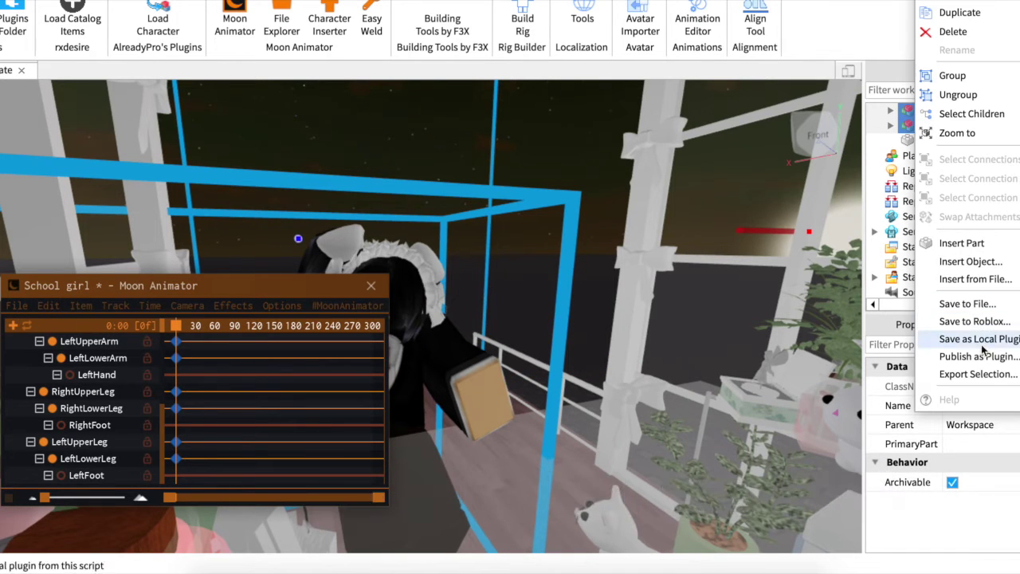
click(976, 374)
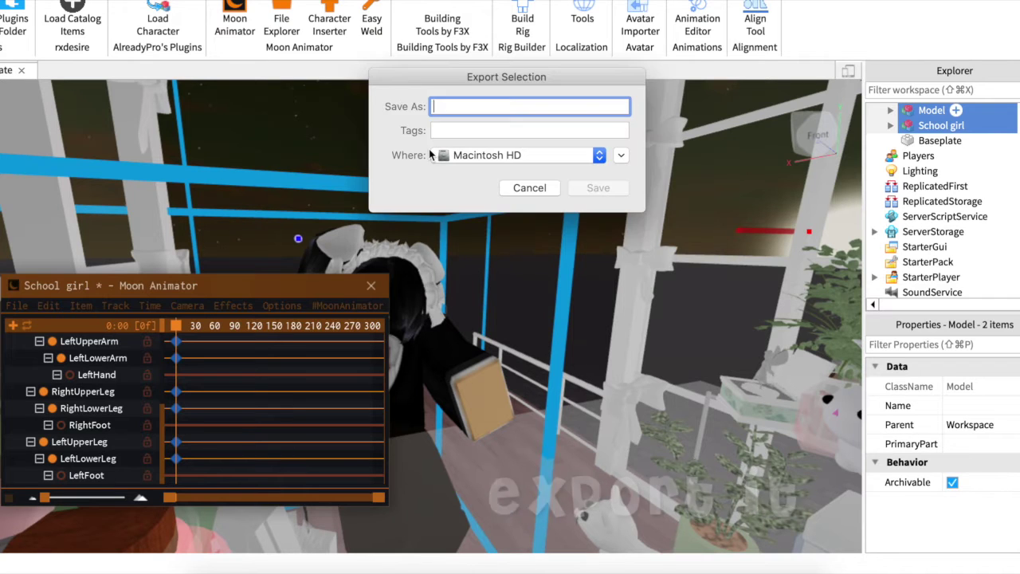
click(492, 155)
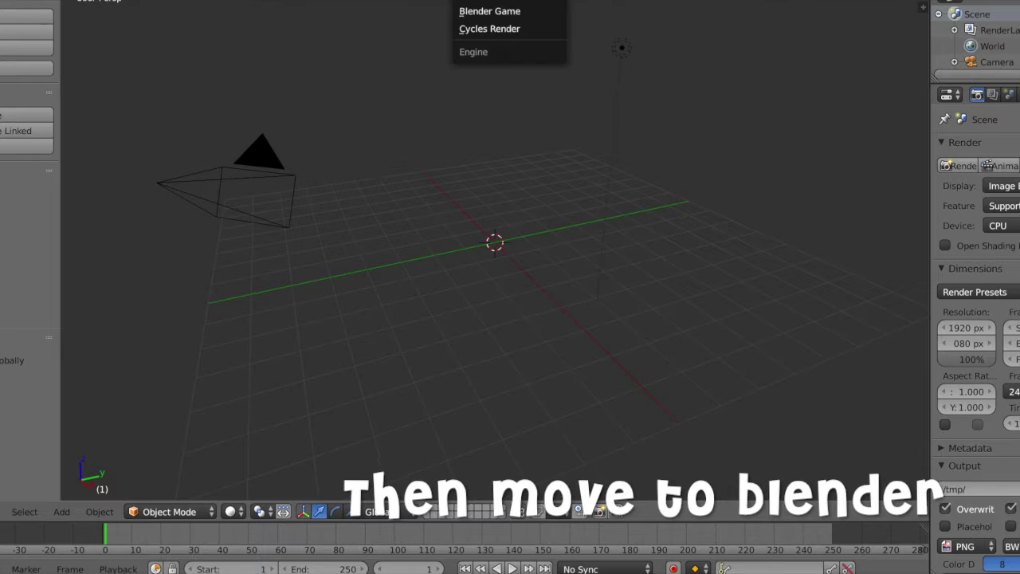
Switch the render engine to Cycles Render.
click(492, 30)
click(492, 32)
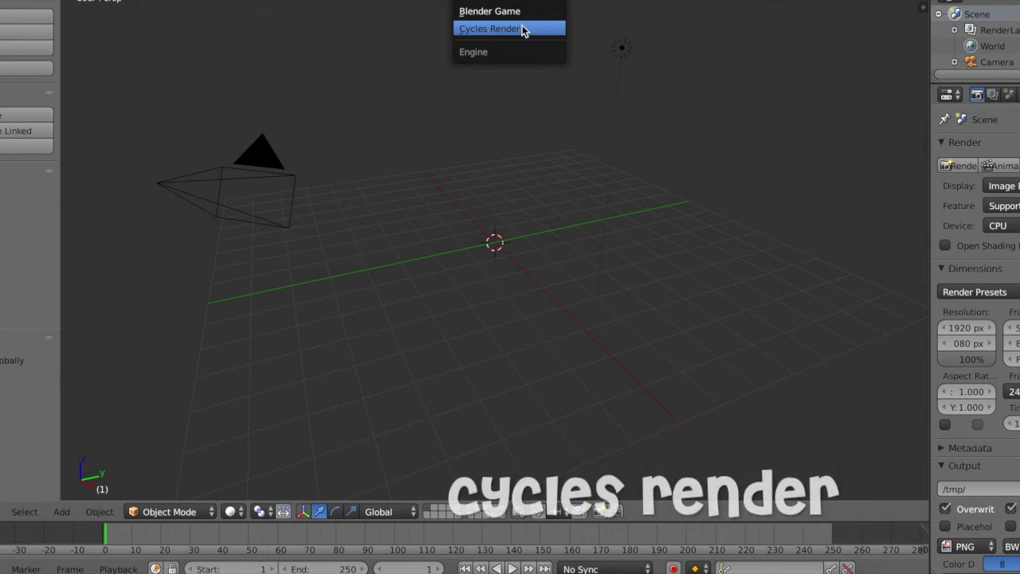
click(464, 34)
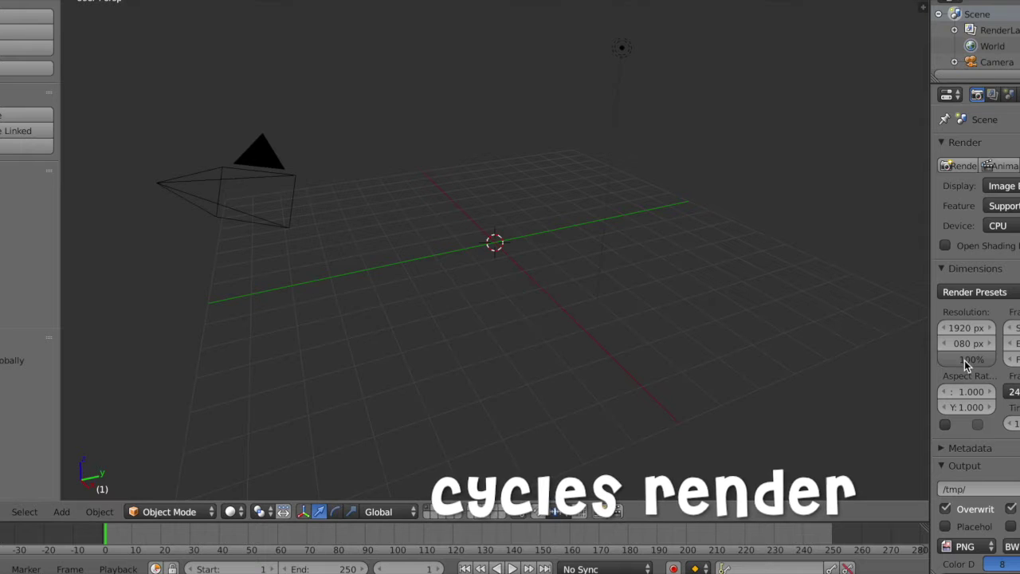
Set the render resolution to 5000 × 5000 px at 100% scale.
key(Return)
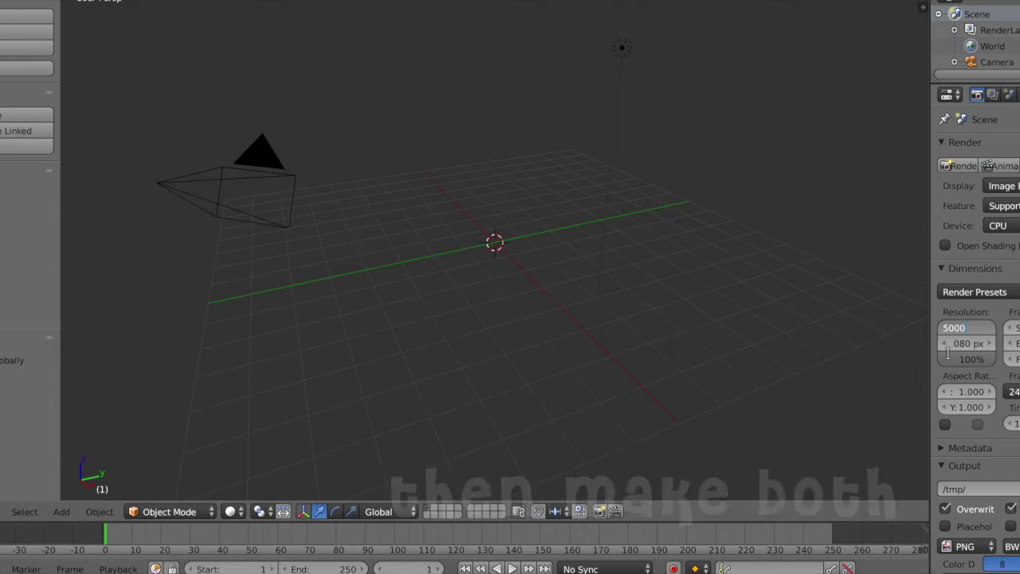
drag(930, 347, 896, 349)
text(5000)
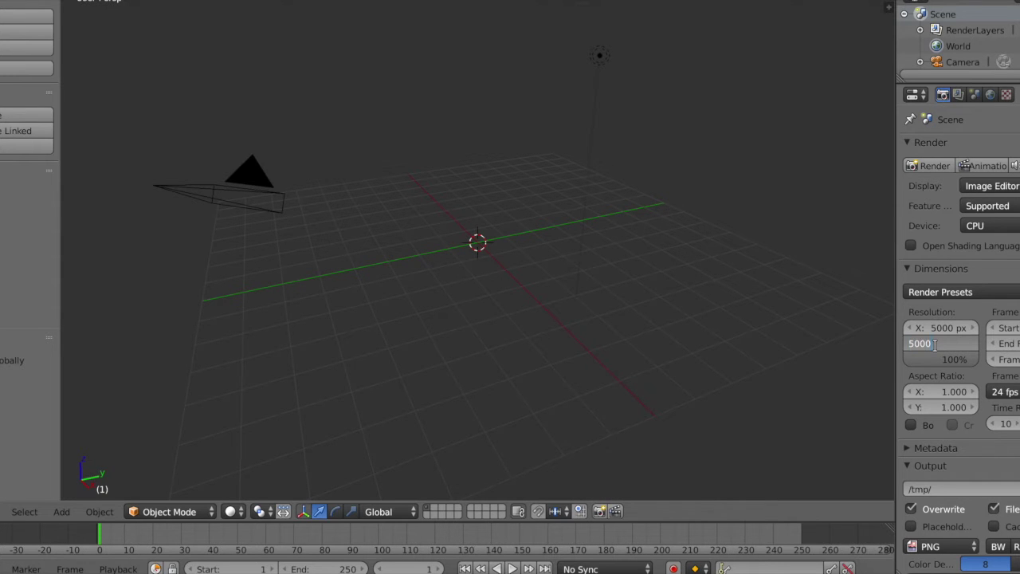
key(Return)
scroll(936, 366, down, 2)
scroll(945, 388, down, 5)
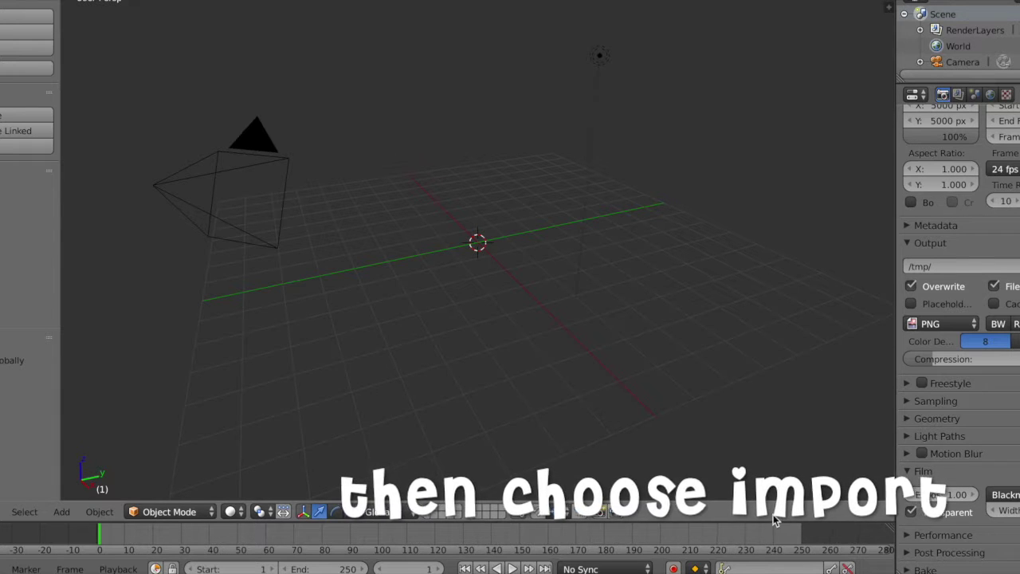
Import 'School girl studying!.obj' as a Wavefront OBJ into the scene.
click(16, 2)
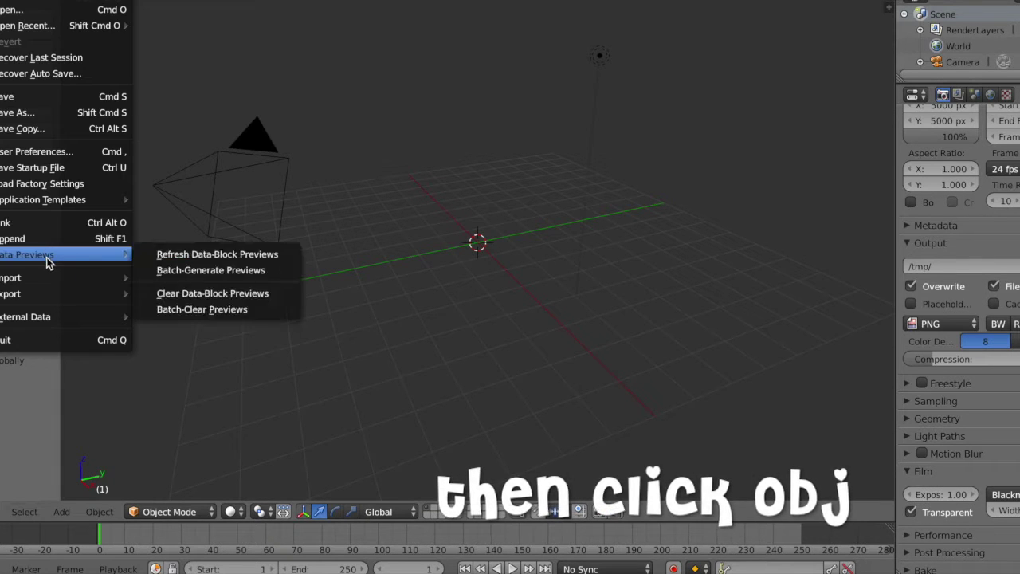
mouse_move(56, 277)
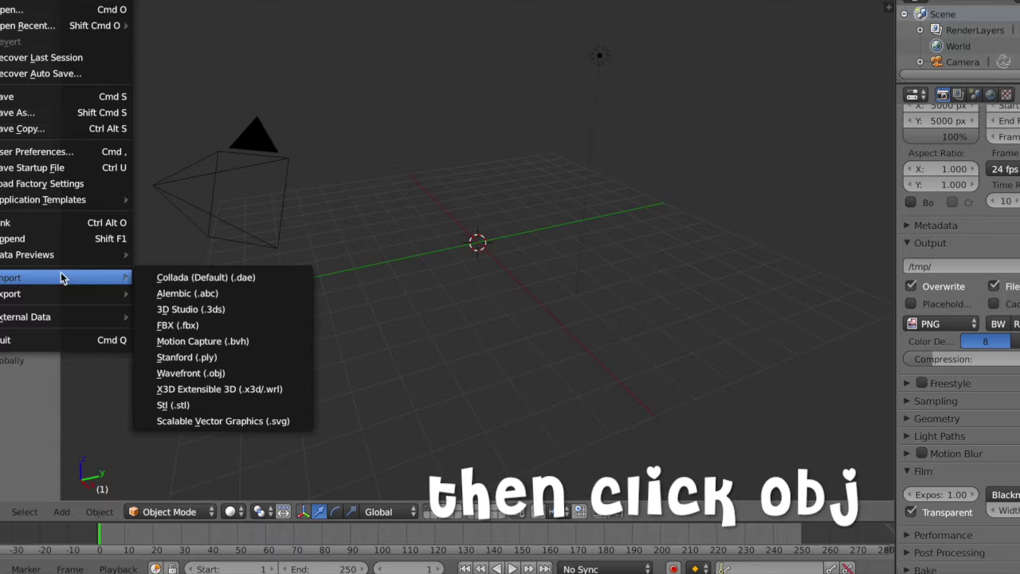
click(204, 381)
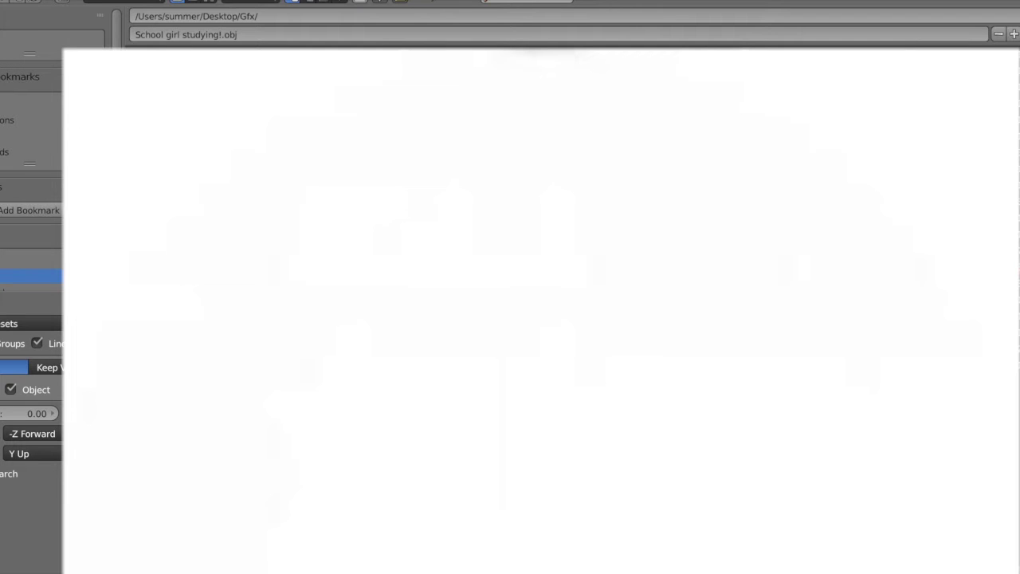
key(Return)
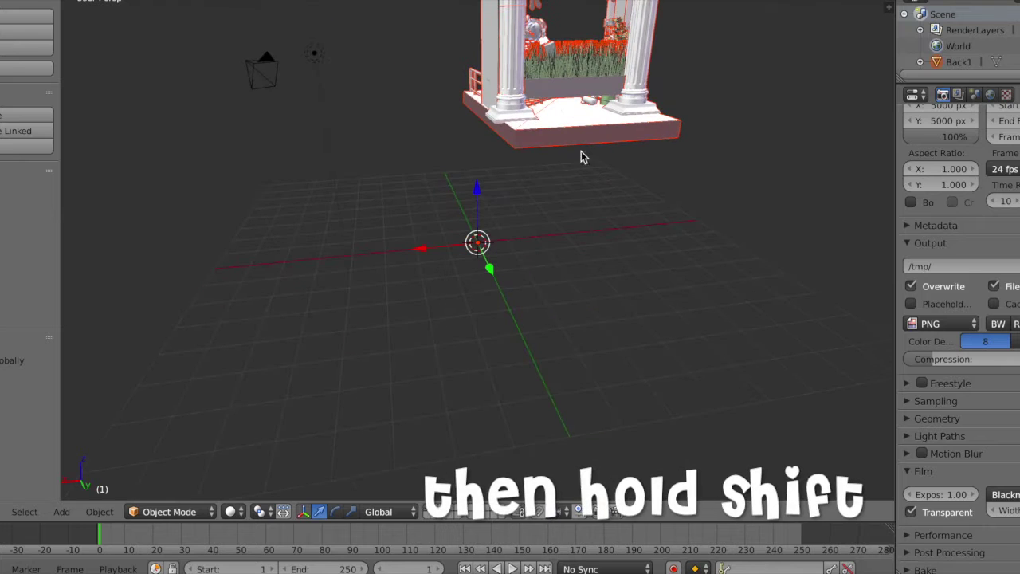
Select Part131 and set each part's origin to its geometry.
shift+right_click(555, 128)
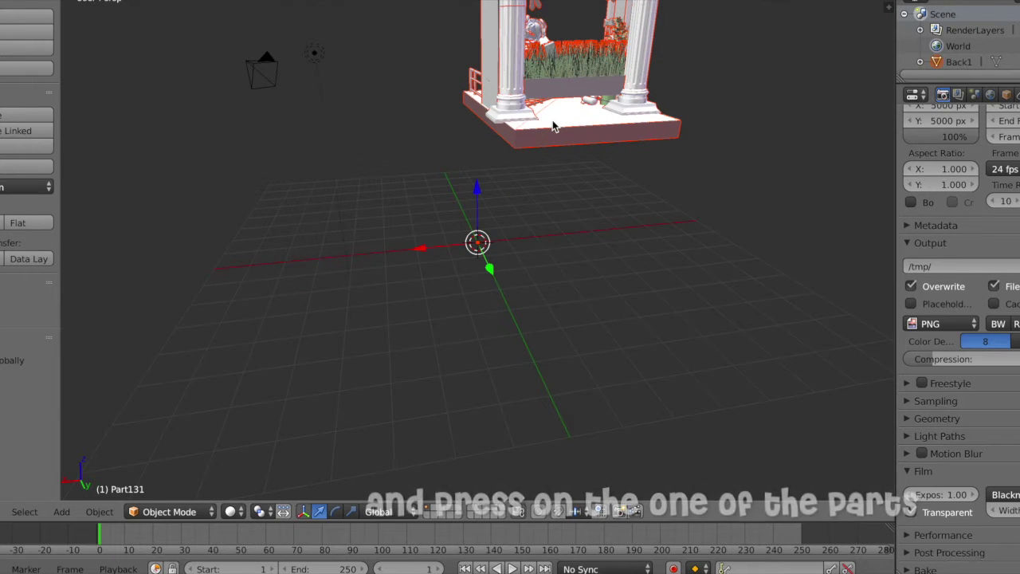
click(28, 186)
click(32, 227)
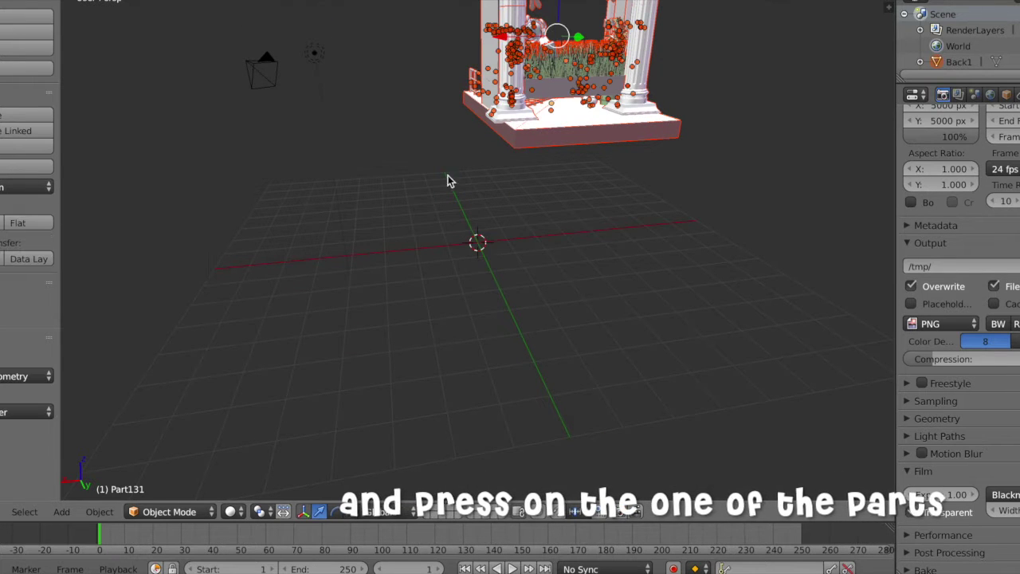
Move the room along Y and X so it sits centred on the grid origin.
key(g)
key(y)
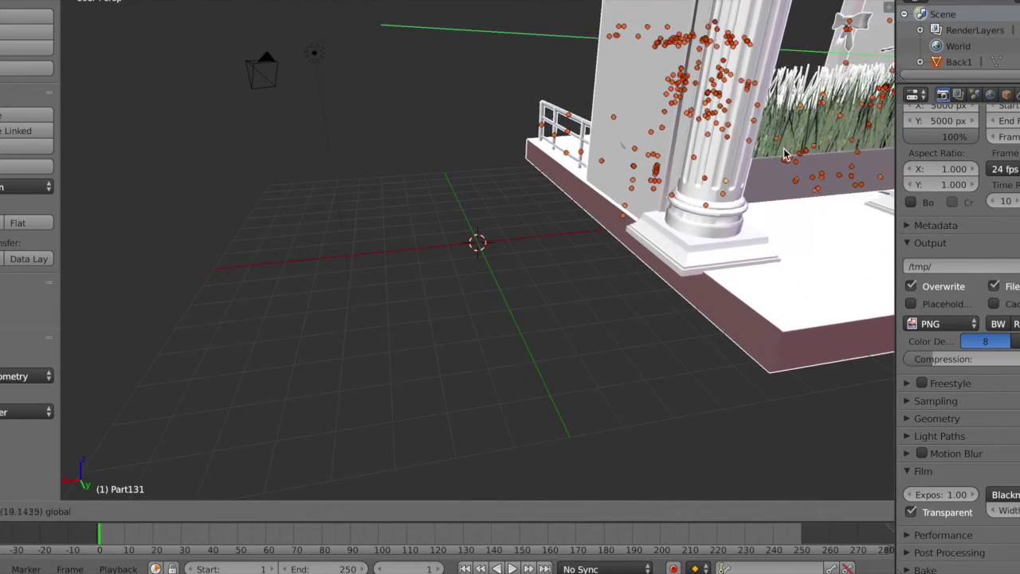
click(771, 138)
drag(751, 59, 401, 111)
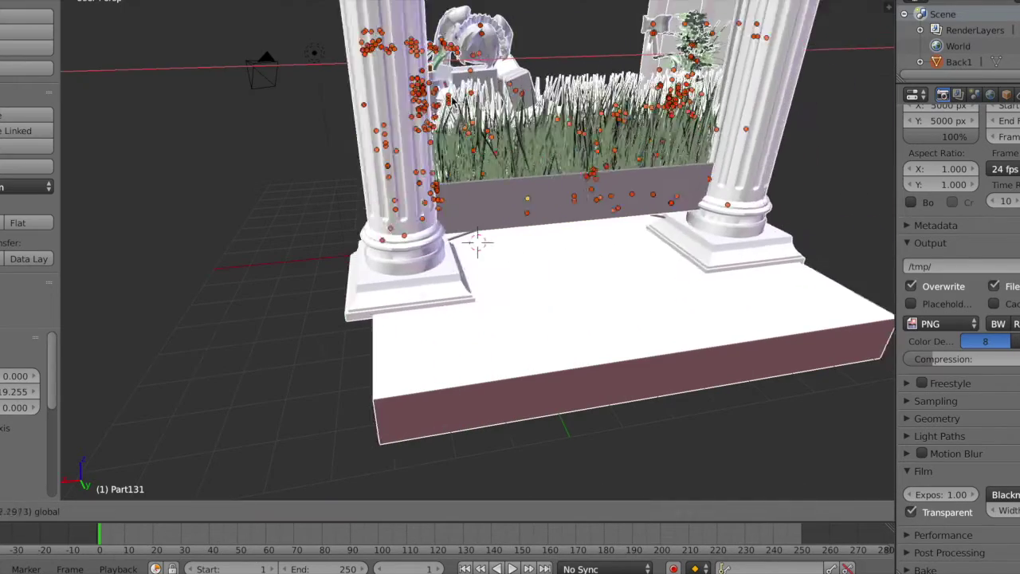
Orbit and zoom the view around the room to bring the front railing into view.
key(KP_1)
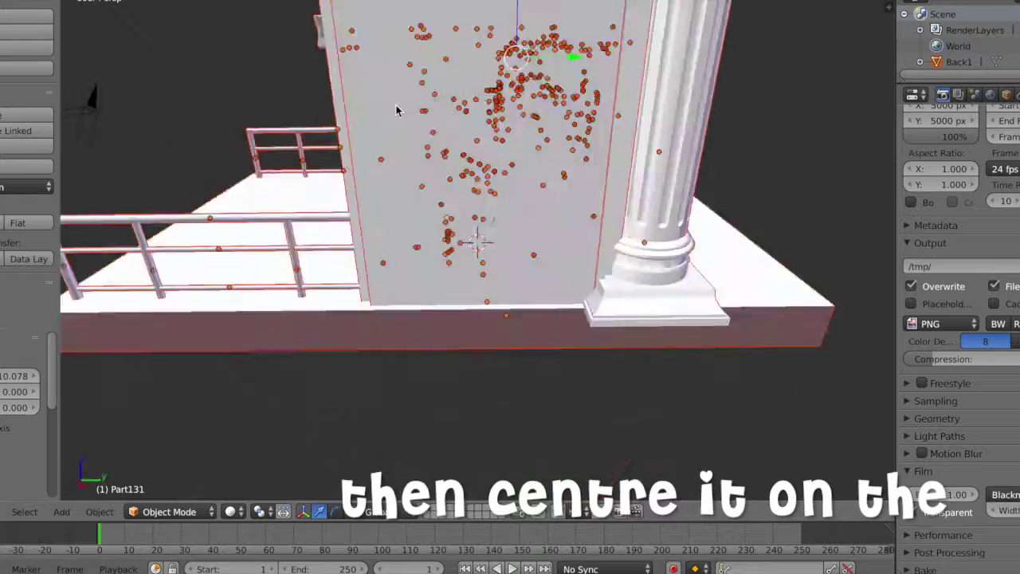
key(KP_8)
key(KP_Subtract)
key(KP_4)
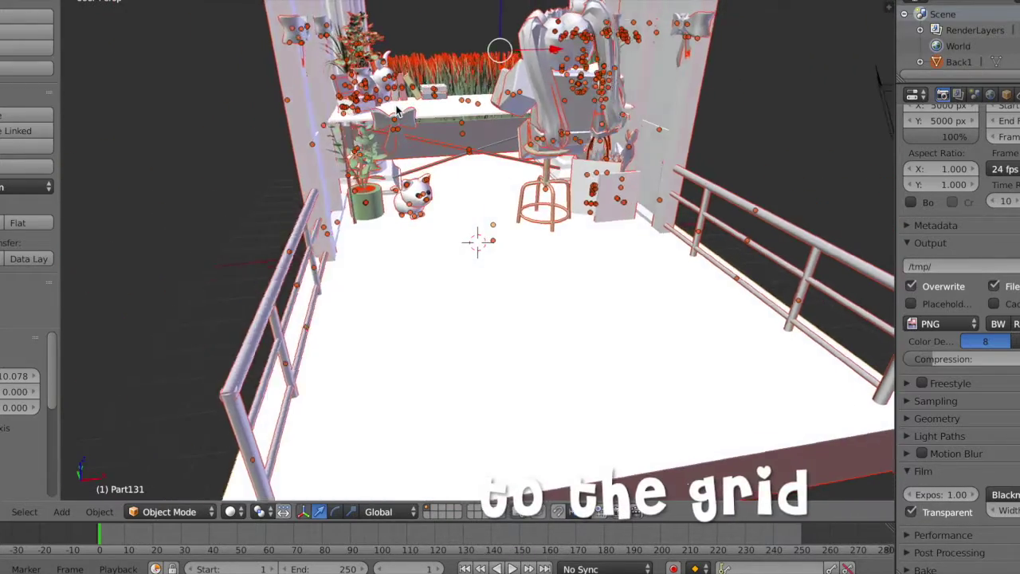
key(KP_Add)
middle_drag(396, 112, 639, 155)
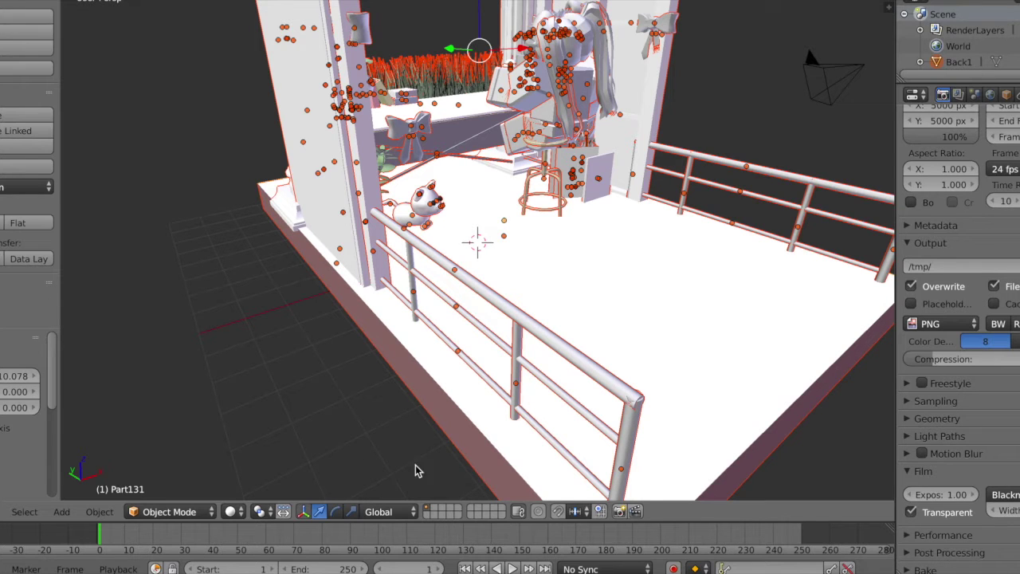
Switch viewport shading to Material and walk through the textured room with Shift+F.
click(246, 514)
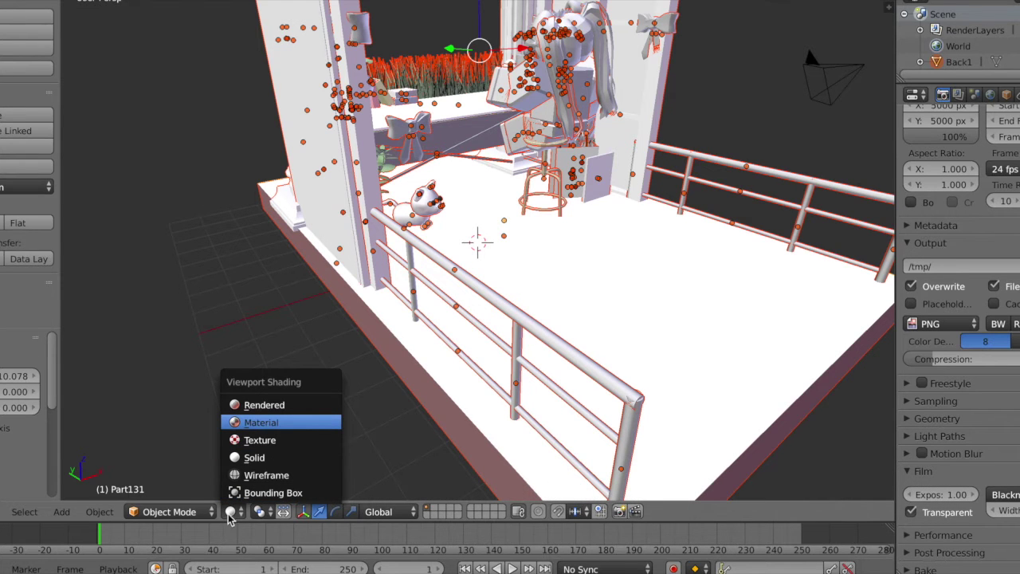
key(Return)
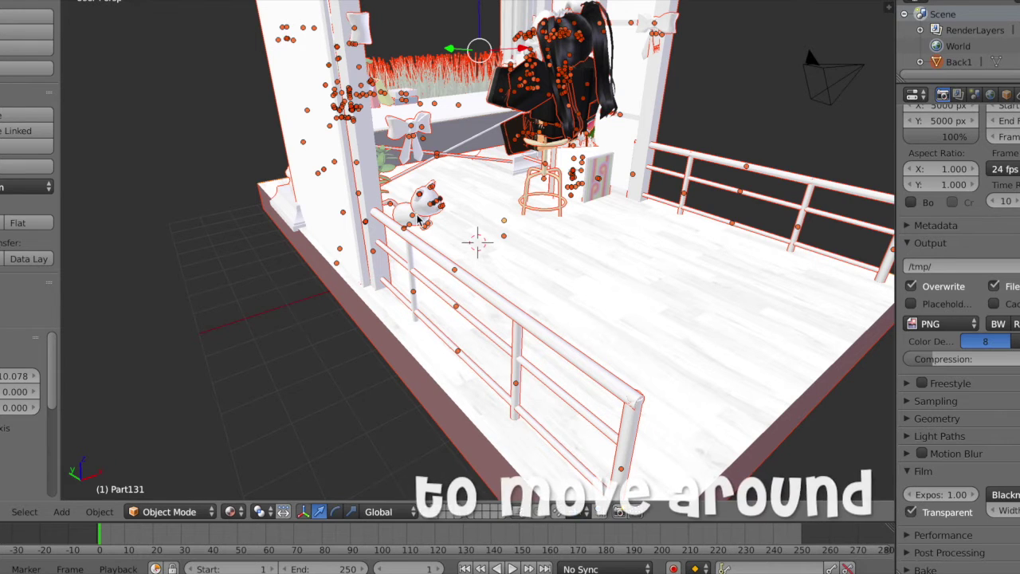
key(shift+f)
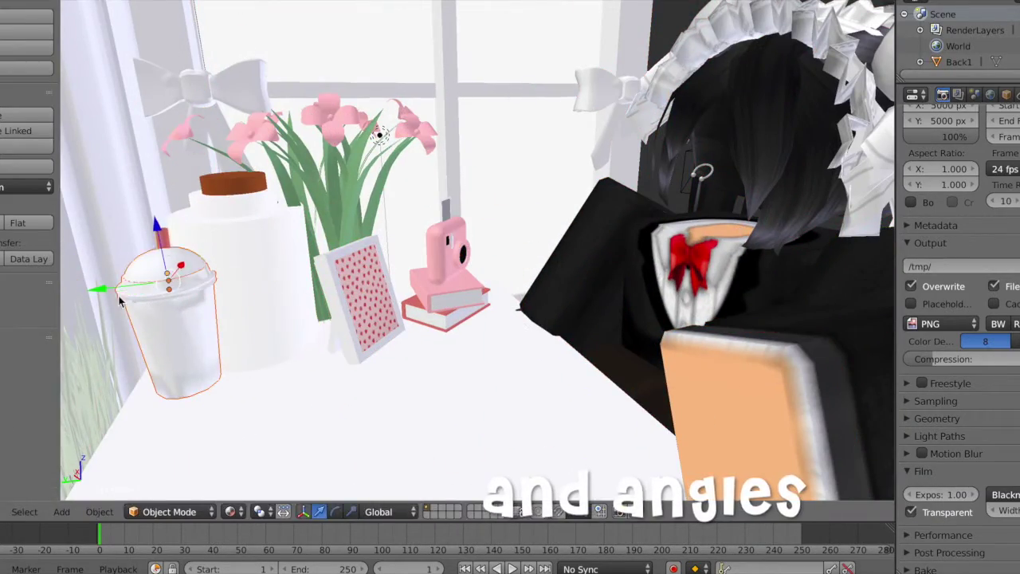
key(shift+f)
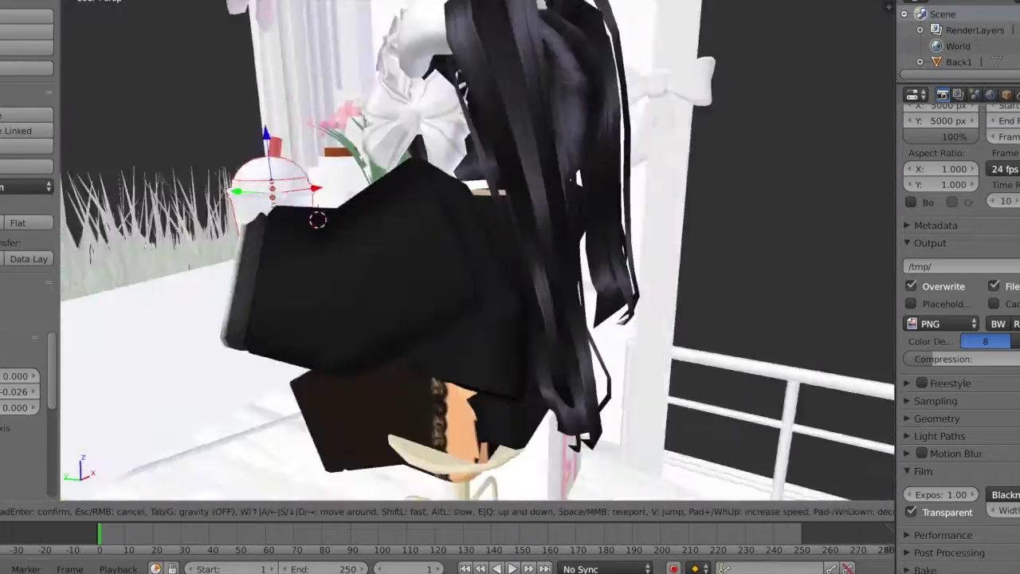
Walk the view through the room up close to the character.
key(Return)
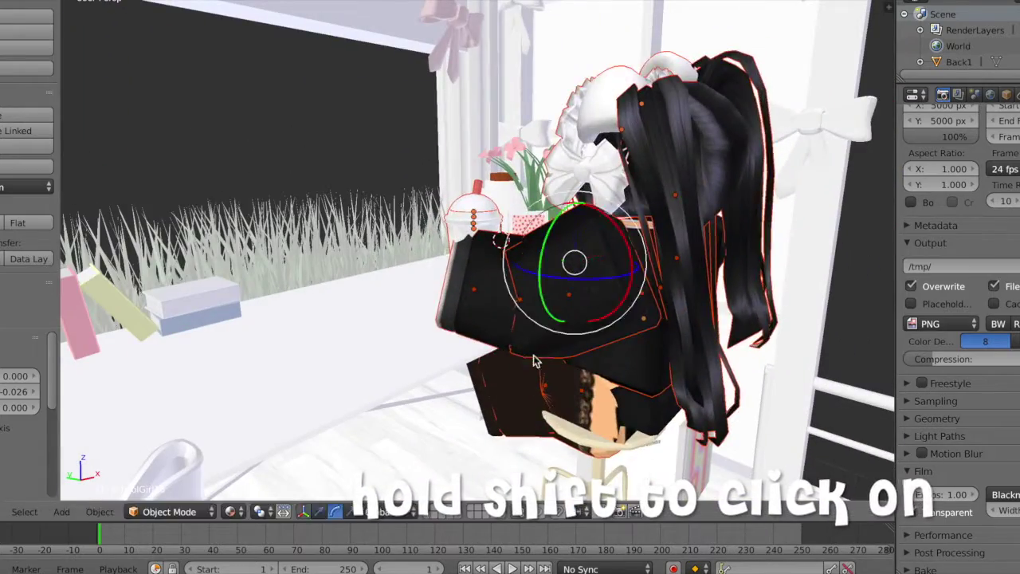
scroll(723, 330, down, 5)
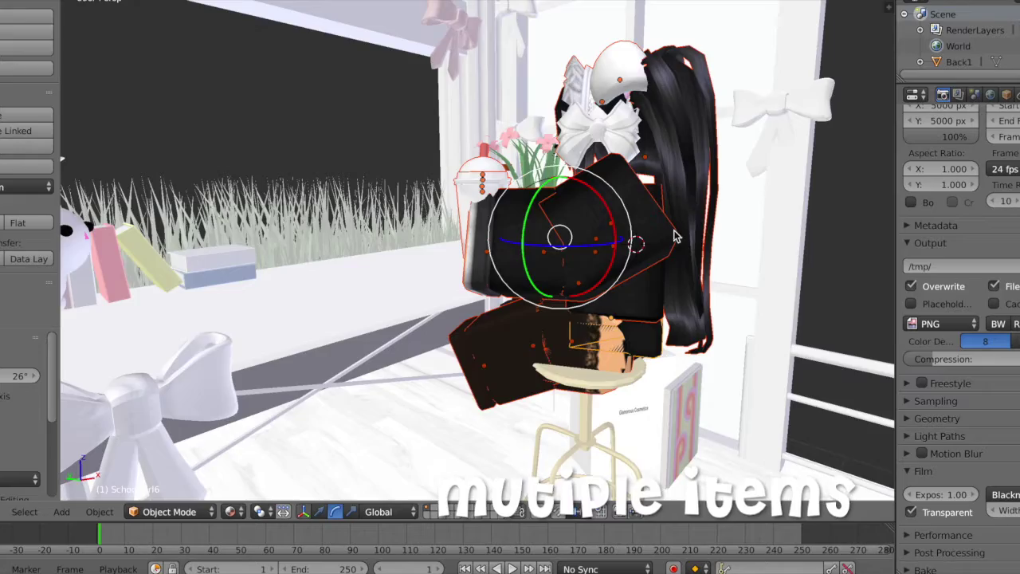
key(shift+f)
key(s)
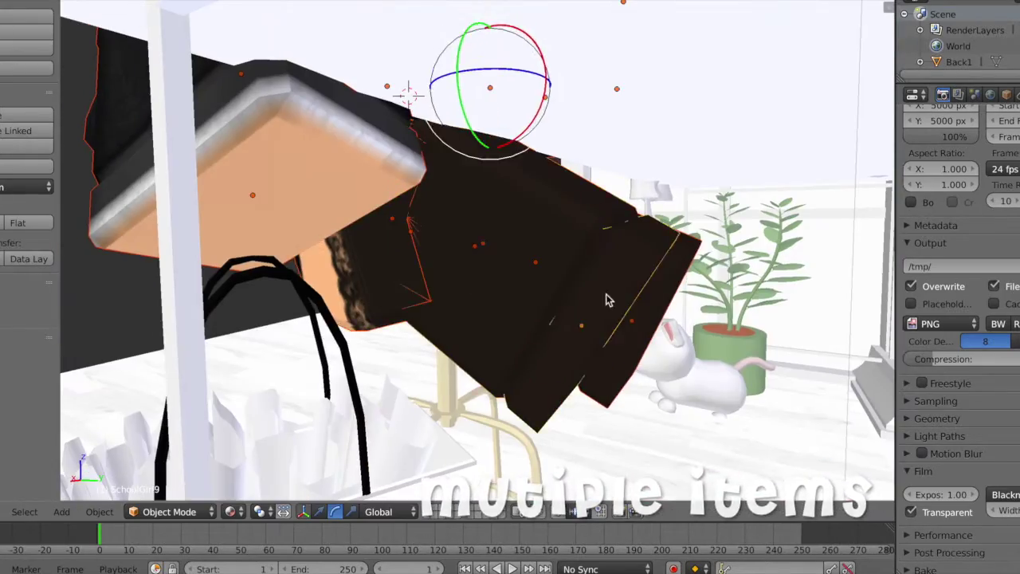
click(592, 94)
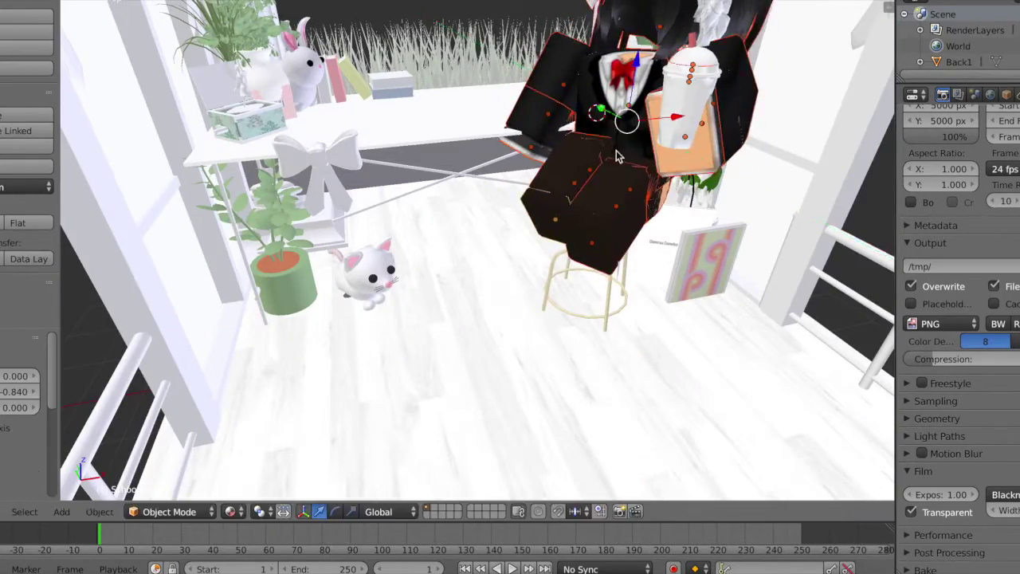
scroll(588, 171, up, 2)
key(shift+f)
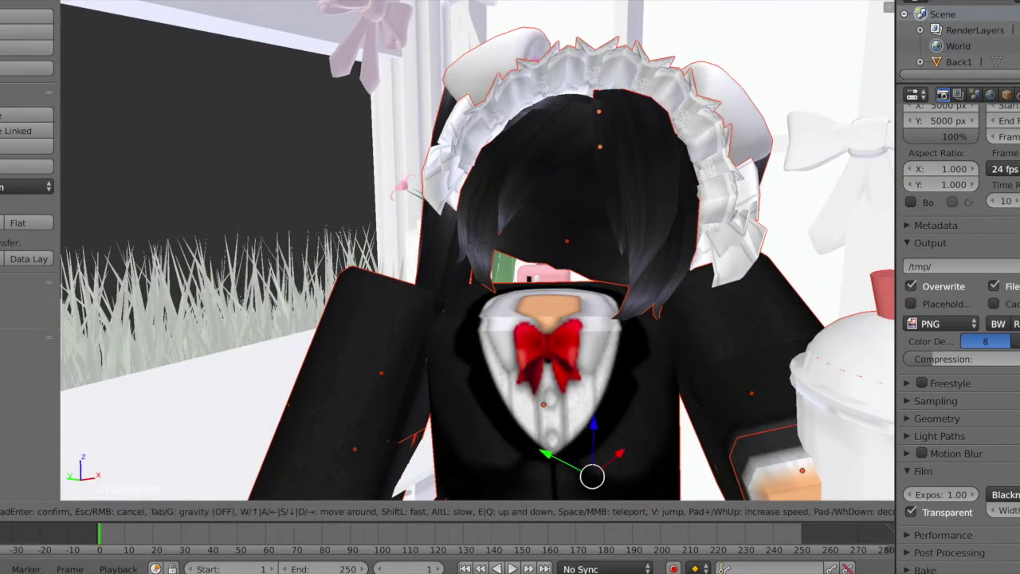
key(Return)
Orbit around the character's arm and cup, toggling the move and rotate manipulators.
mouse_move(797, 422)
middle_down()
mouse_move(629, 223)
mouse_move(478, 359)
middle_up()
click(334, 511)
click(319, 512)
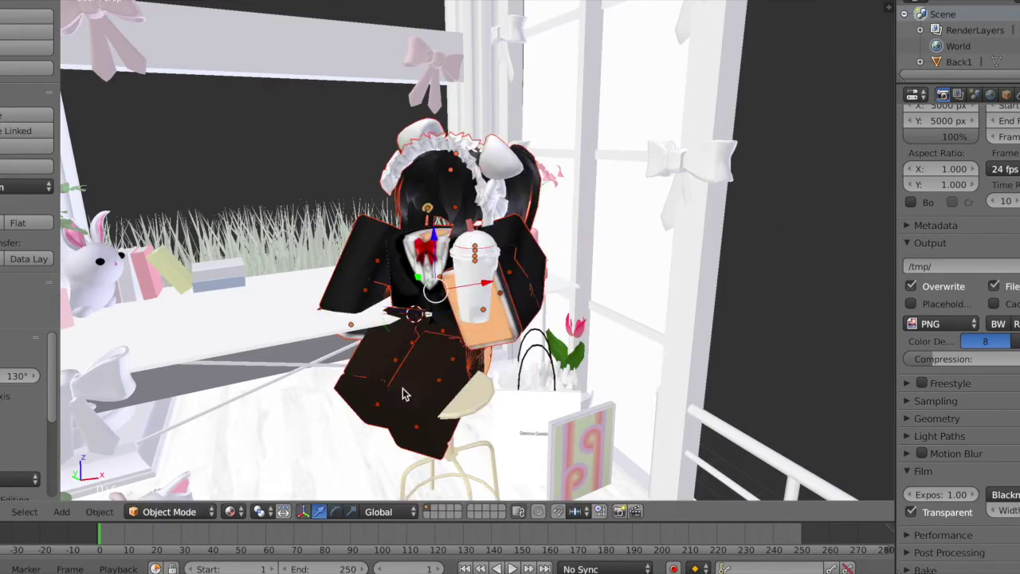
click(335, 511)
scroll(430, 307, up, 4)
mouse_move(430, 307)
middle_down()
mouse_move(515, 405)
mouse_move(478, 249)
middle_up()
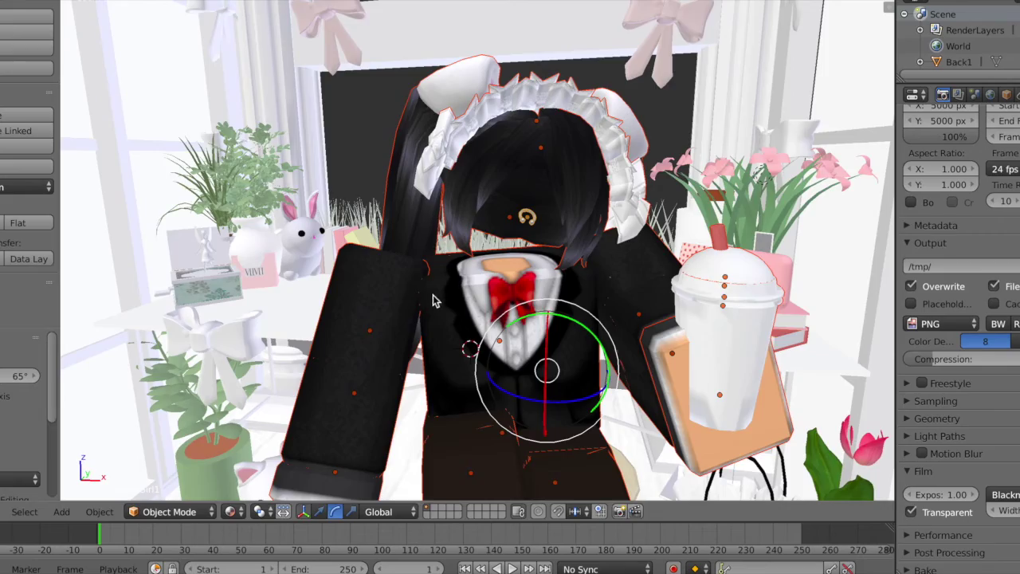
mouse_move(434, 300)
middle_down()
mouse_move(335, 479)
mouse_move(478, 359)
mouse_move(592, 343)
middle_up()
click(320, 510)
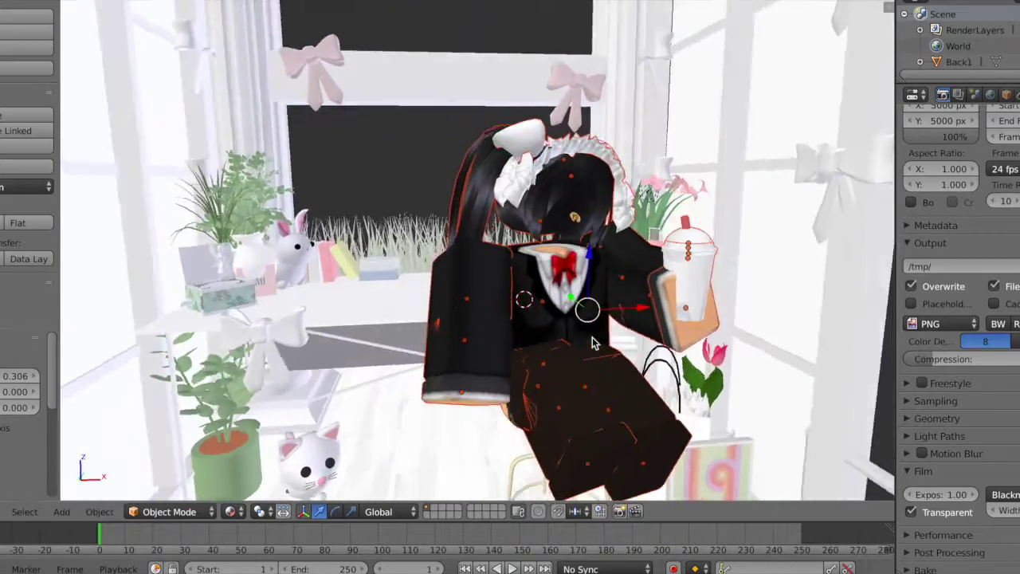
Select the lower torso piece, orbit to a frontal view, and look through the camera.
key(KP_1)
right_click(557, 415)
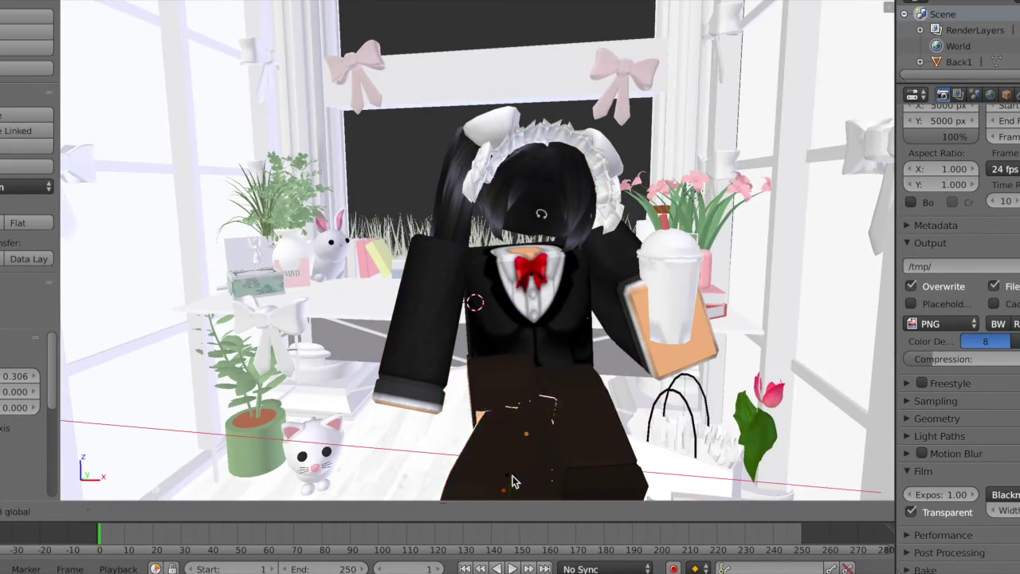
middle_drag(511, 404, 515, 451)
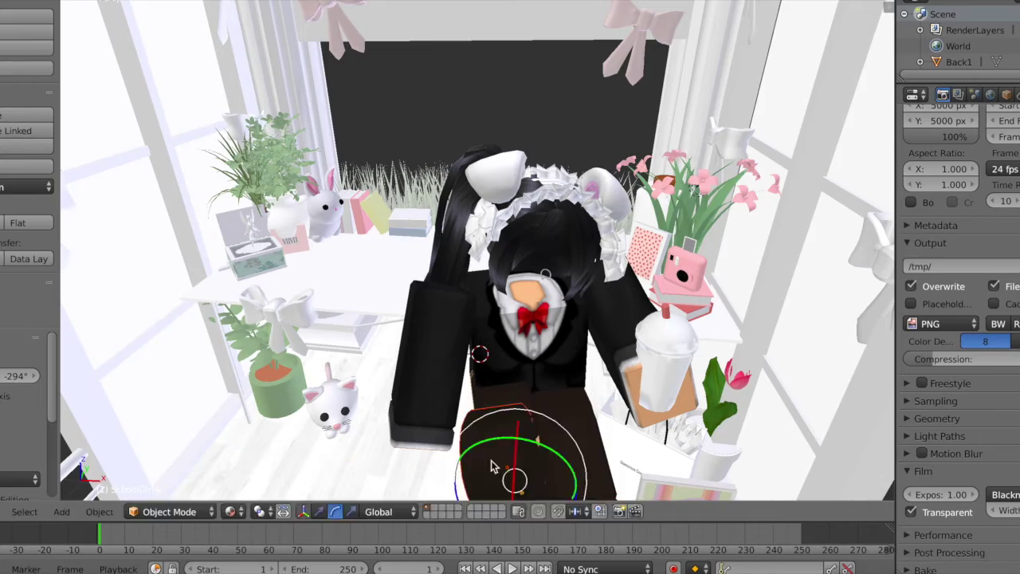
mouse_move(482, 426)
middle_down()
mouse_move(526, 455)
mouse_move(508, 377)
middle_up()
key(KP_0)
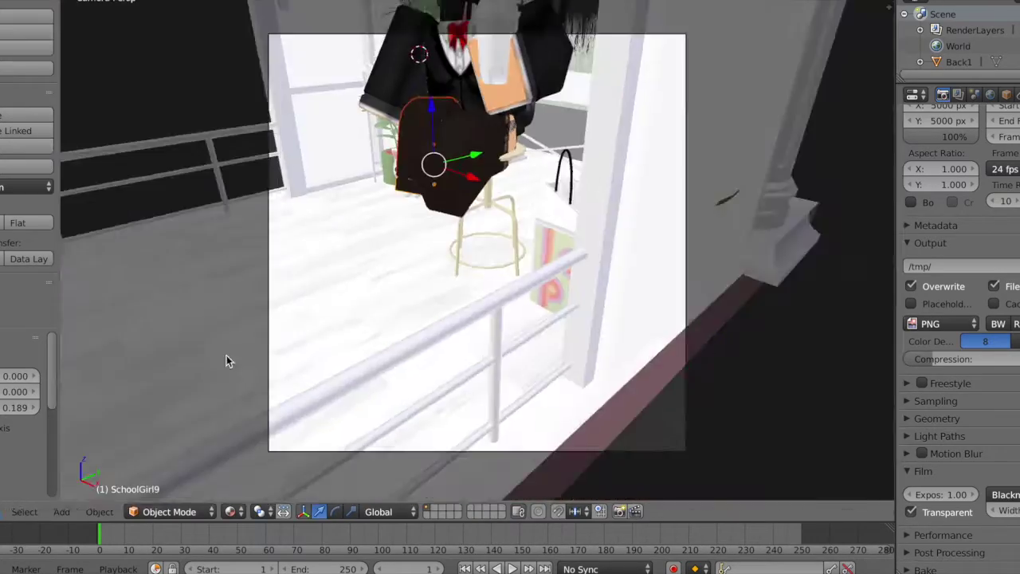
Fly the camera to face the character head-on and preview with Rendered shading.
key(shift+f)
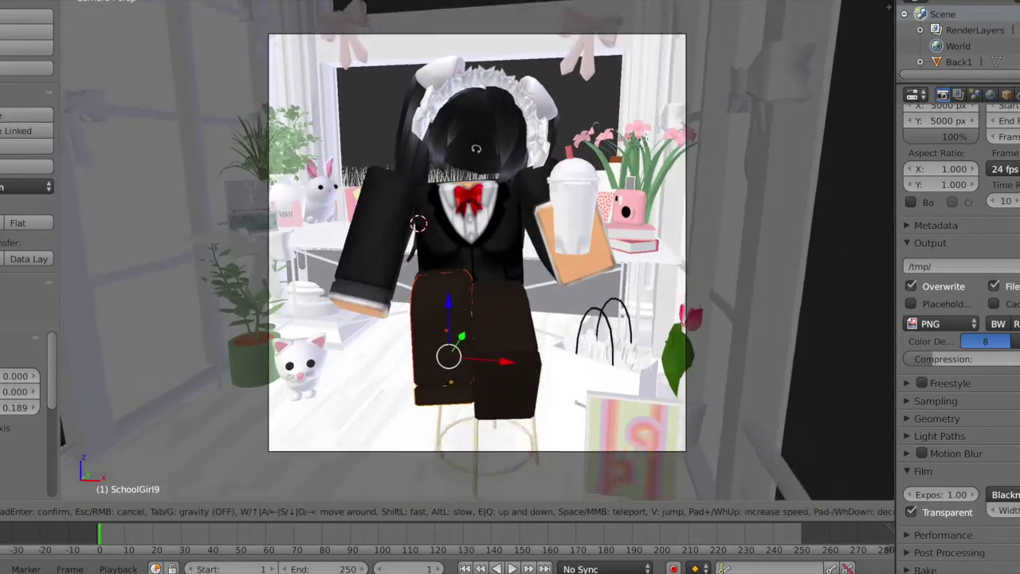
key(Return)
click(230, 511)
Set the World background colour to use an Environment Texture.
click(286, 419)
click(990, 94)
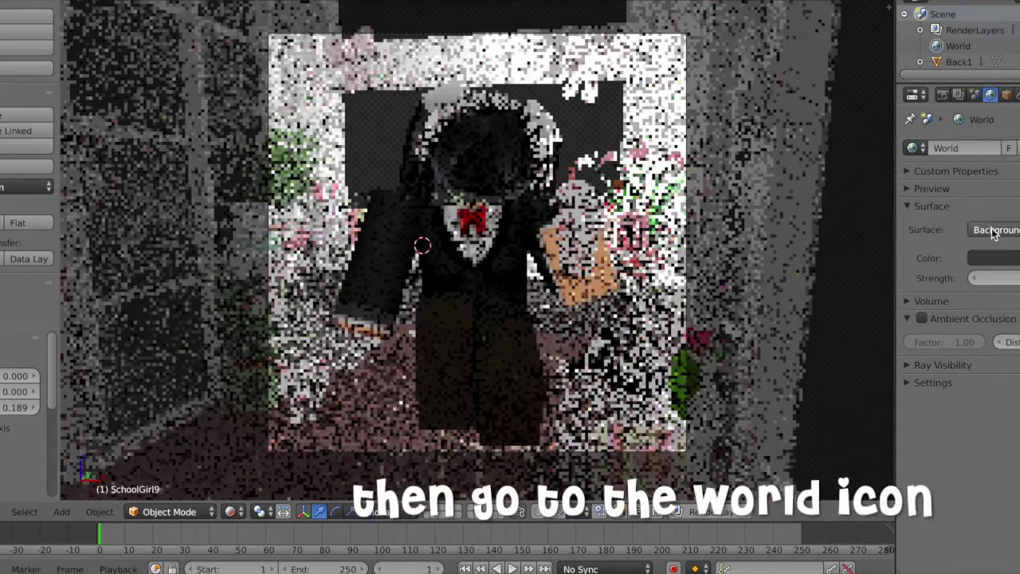
click(996, 257)
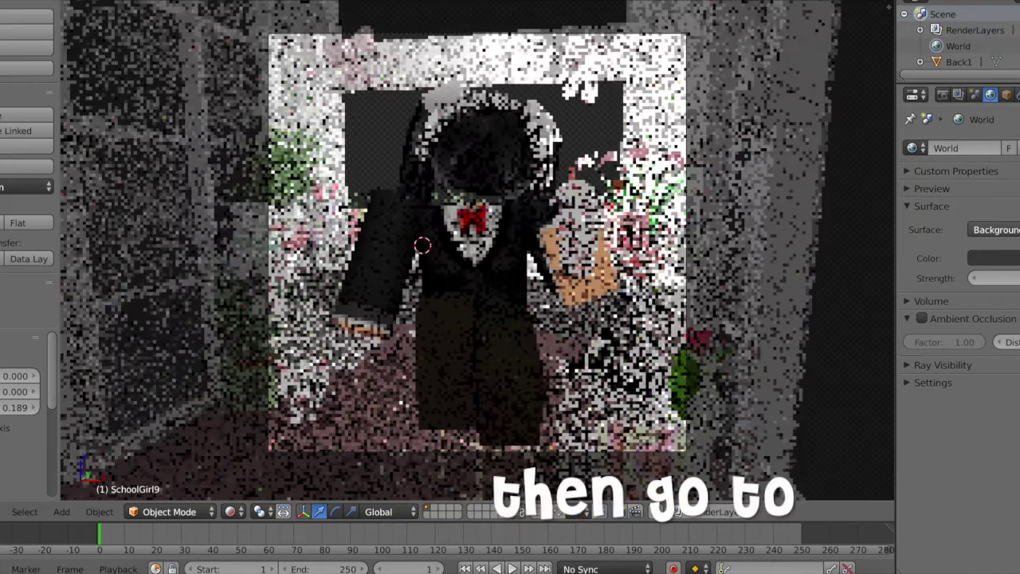
click(908, 258)
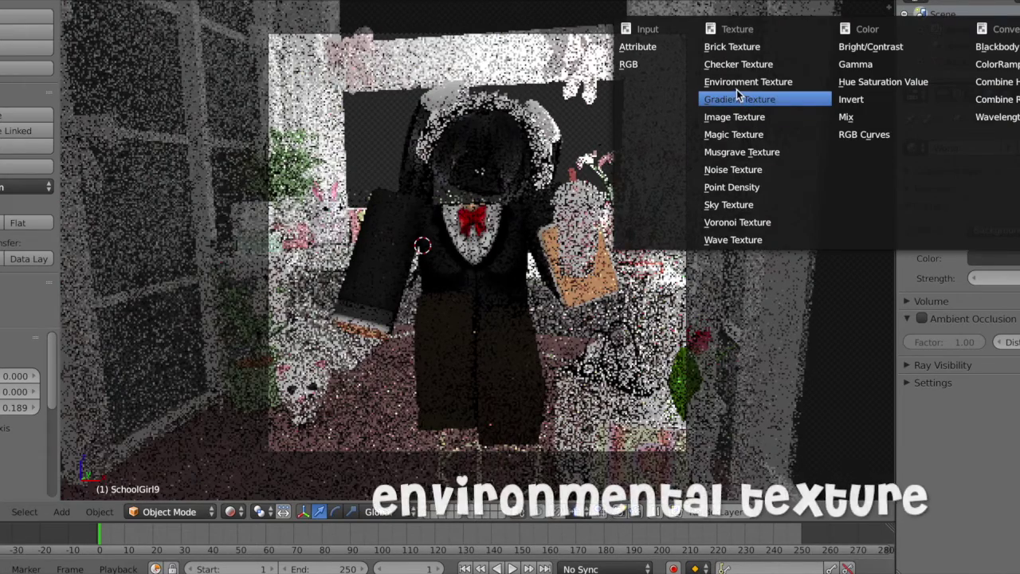
click(734, 84)
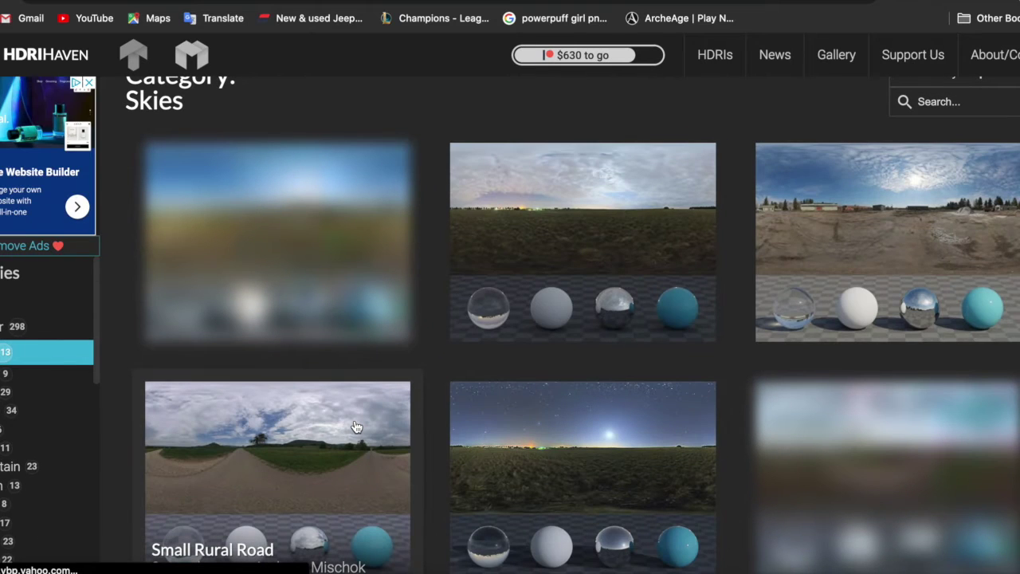
Browse the Skies results for 'view' and open the Signal Hill Dawn HDRI page.
scroll(356, 427, down, 2)
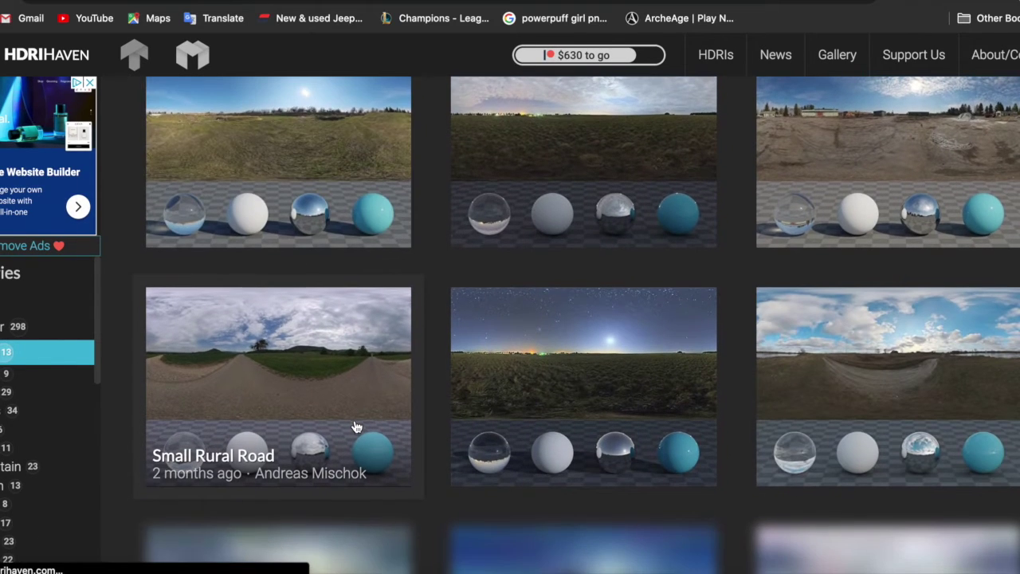
scroll(356, 427, down, 3)
scroll(354, 424, down, 2)
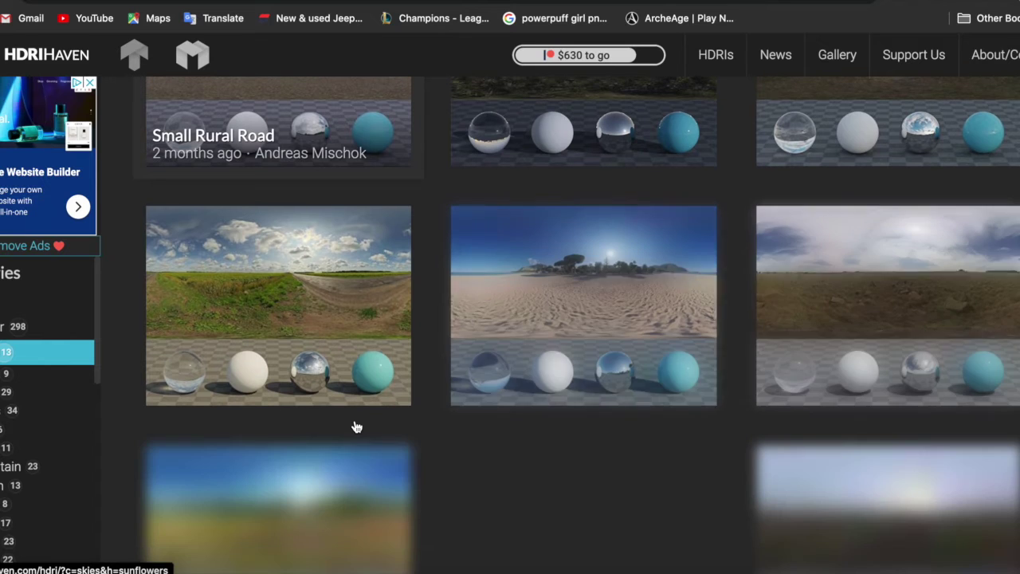
scroll(396, 510, down, 2)
scroll(396, 510, down, 3)
scroll(397, 510, down, 1)
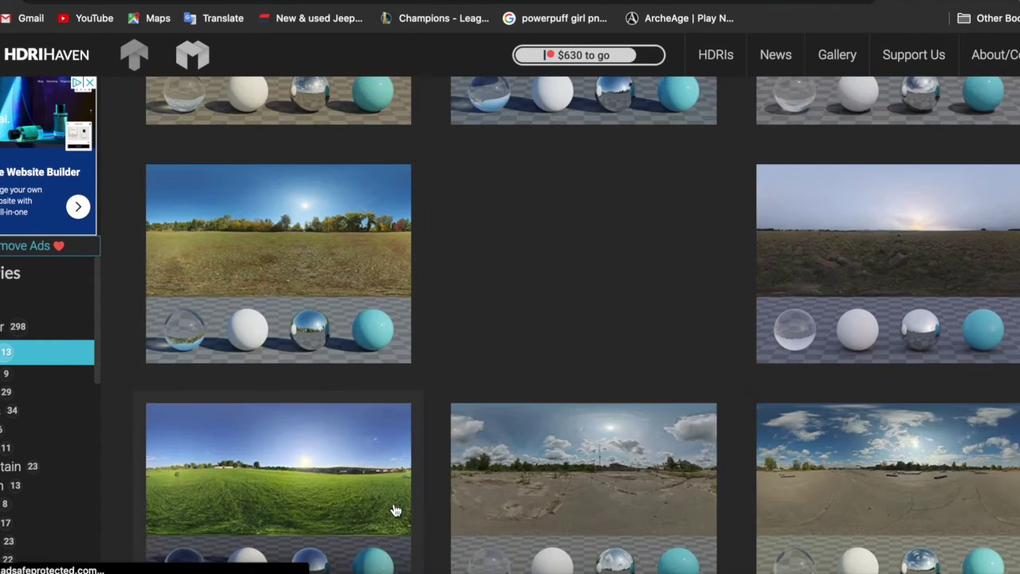
scroll(396, 510, down, 1)
scroll(341, 513, down, 2)
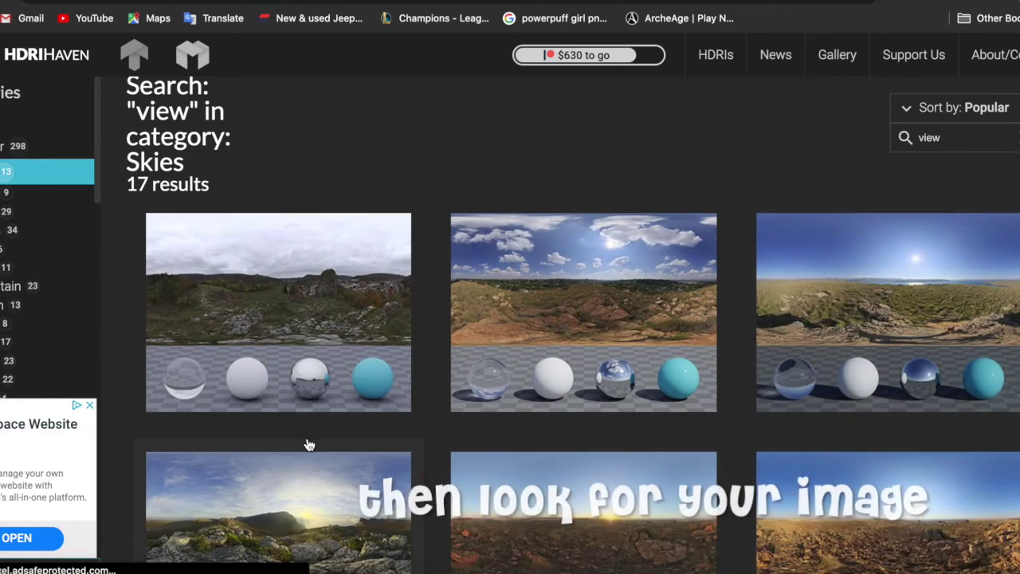
scroll(311, 450, down, 1)
scroll(319, 462, down, 1)
scroll(326, 470, down, 1)
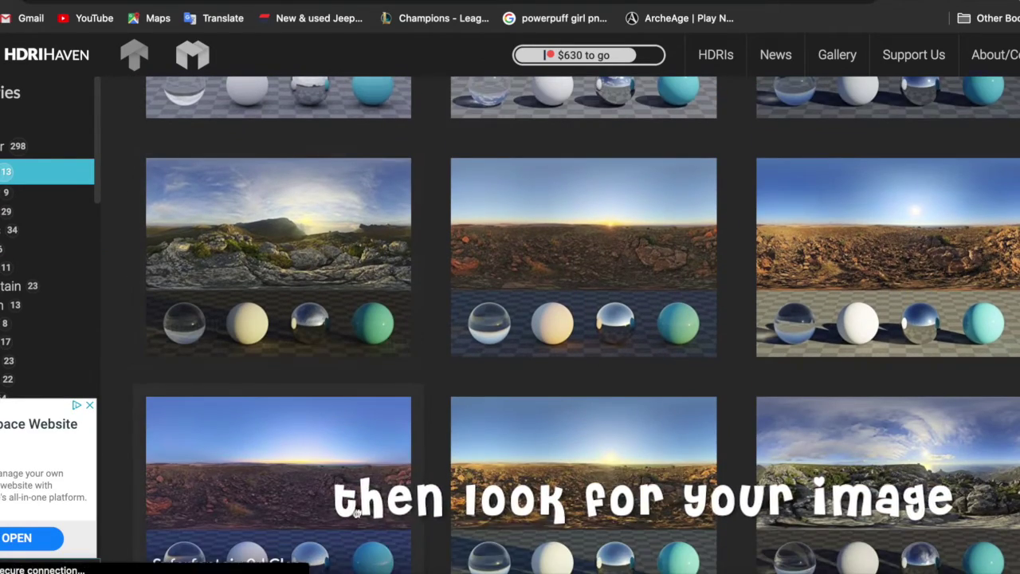
scroll(328, 474, down, 1)
scroll(353, 350, down, 1)
scroll(391, 430, down, 1)
scroll(396, 435, down, 1)
scroll(394, 433, down, 2)
scroll(395, 434, down, 1)
scroll(396, 436, down, 1)
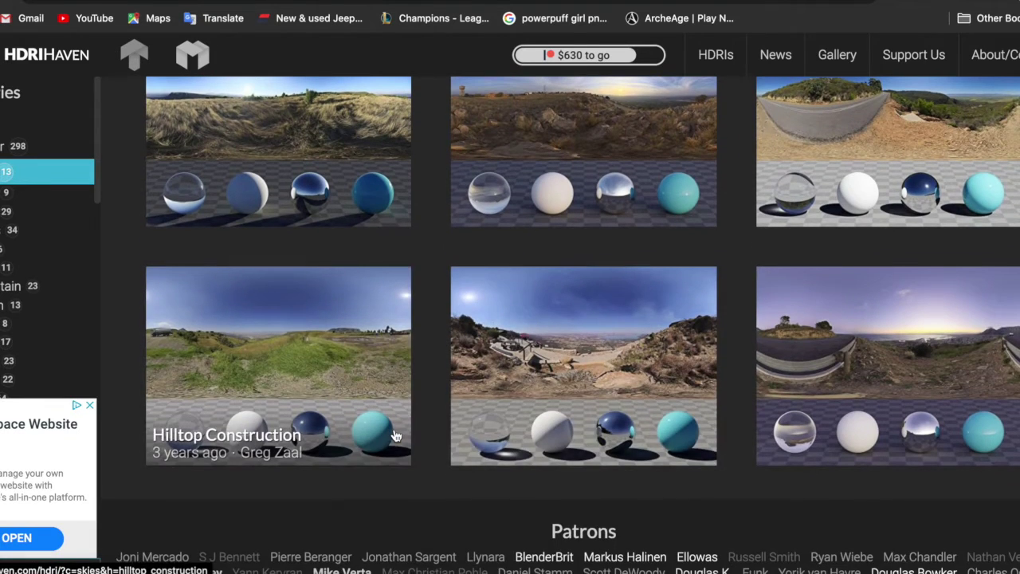
scroll(679, 388, up, 1)
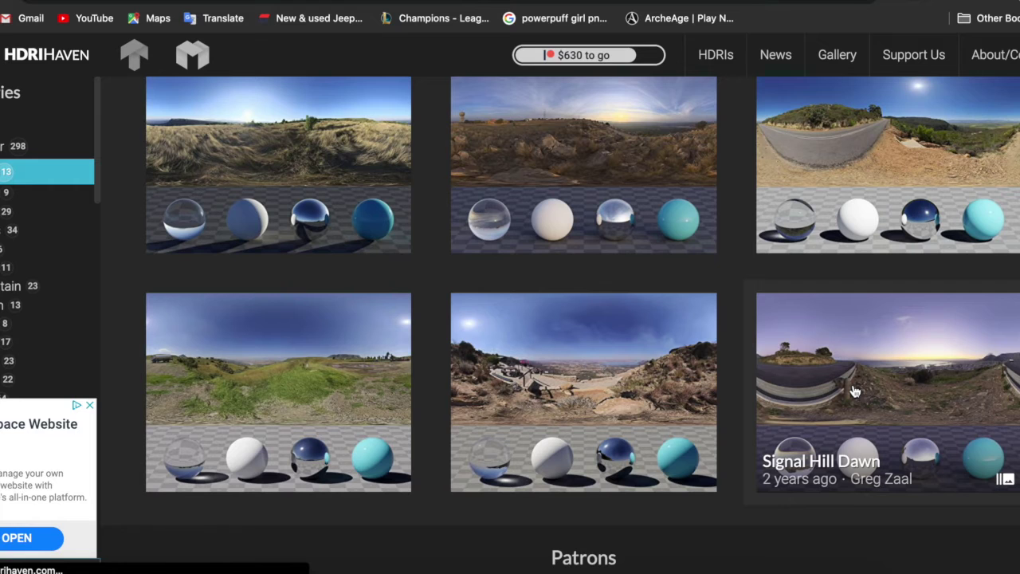
scroll(854, 390, down, 1)
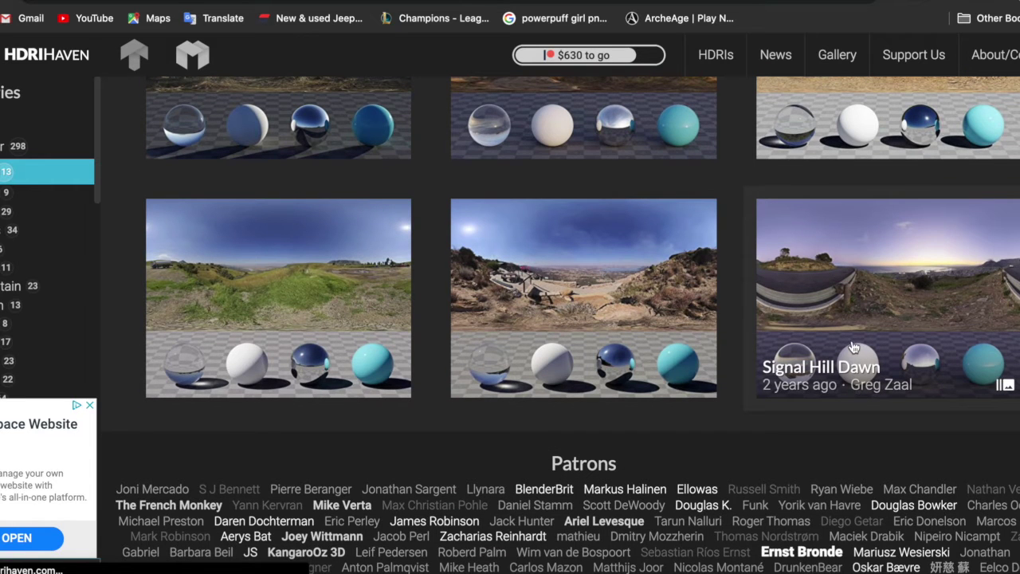
click(891, 299)
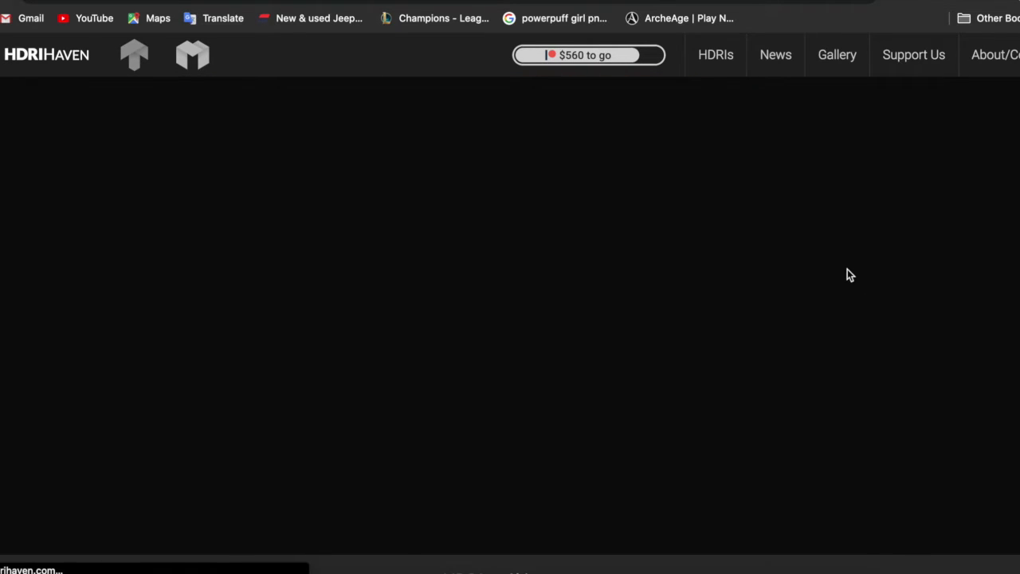
Download the 4k (21.4 MB) HDR version of Signal Hill Dawn.
scroll(436, 477, down, 3)
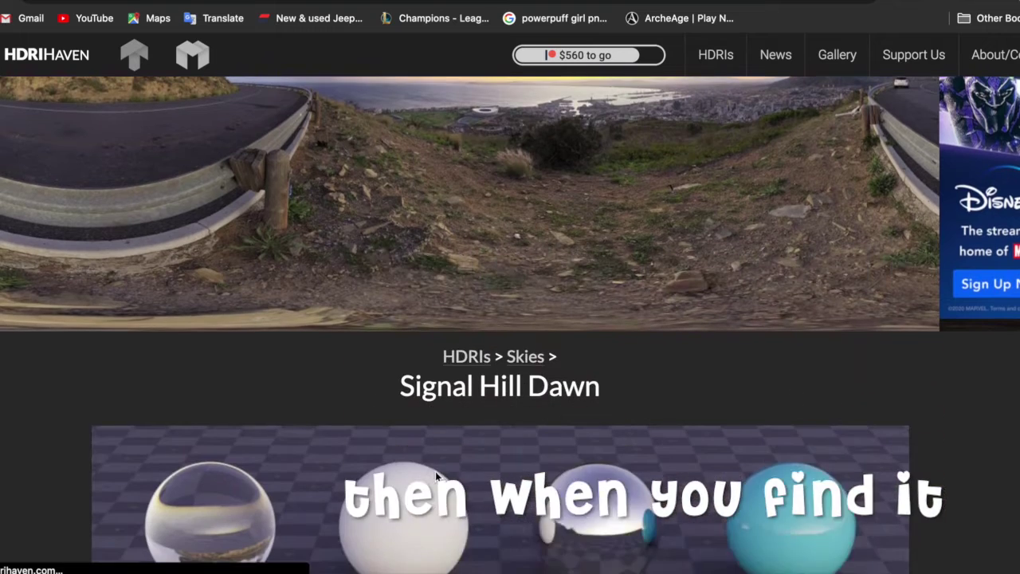
scroll(313, 541, down, 3)
scroll(313, 541, down, 4)
scroll(313, 541, up, 1)
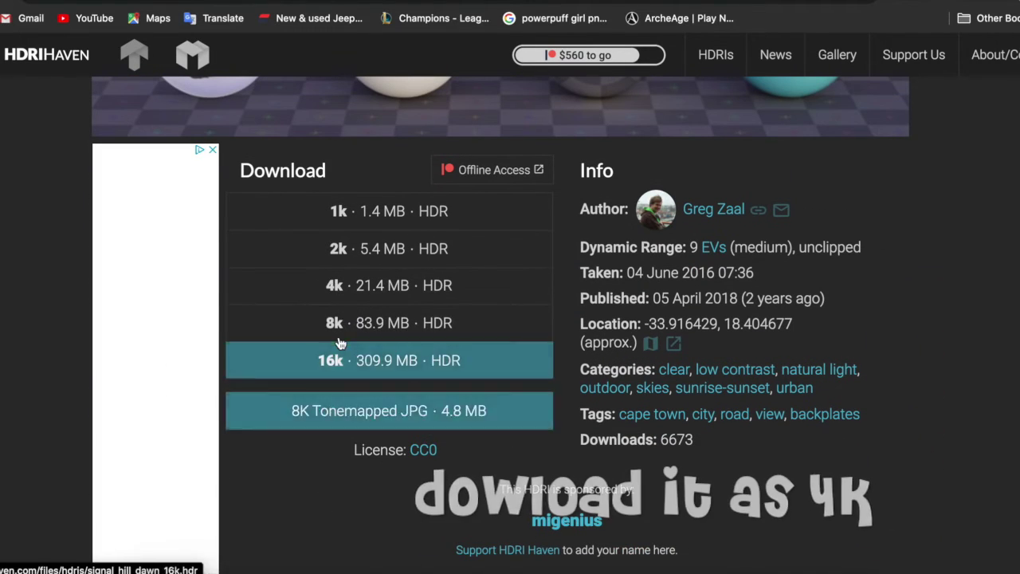
click(328, 289)
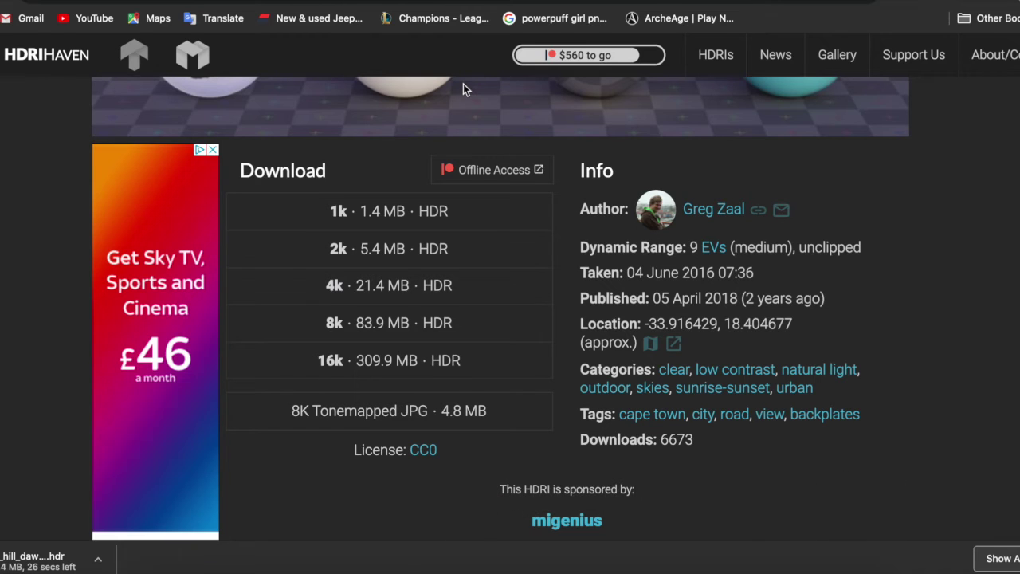
key(ctrl+Tab)
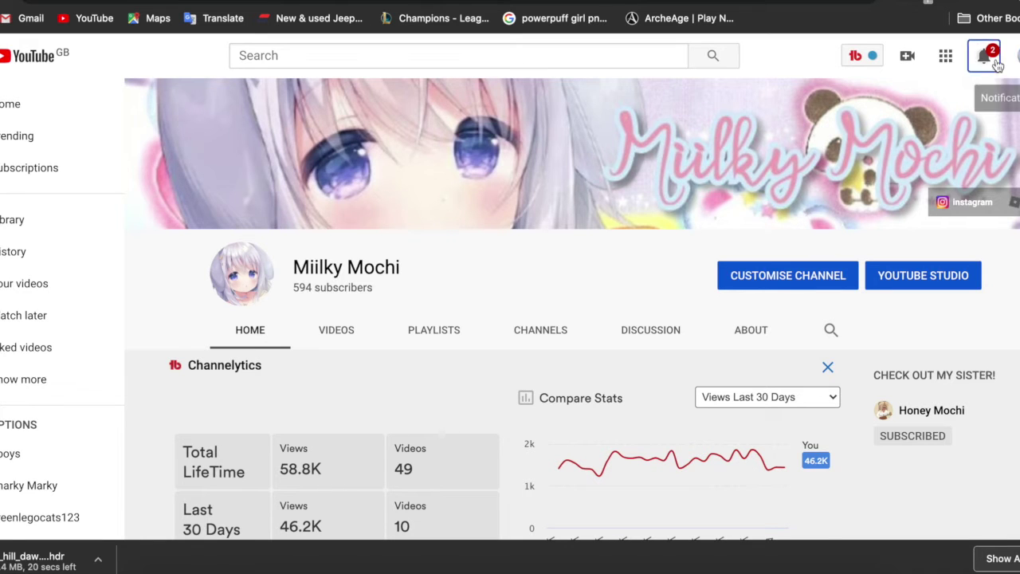
key(ctrl+shift+Tab)
scroll(517, 307, up, 5)
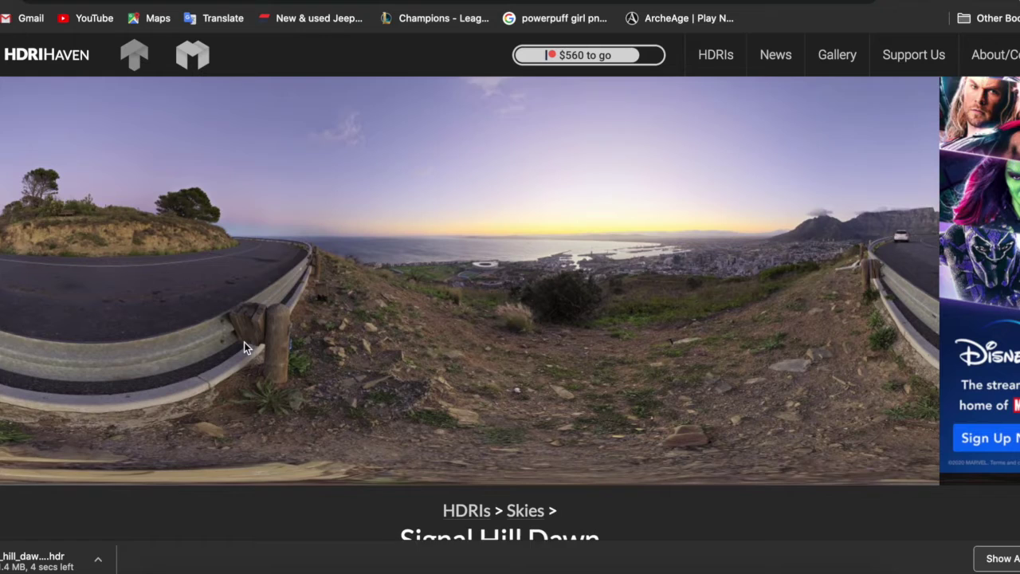
scroll(194, 467, down, 3)
scroll(192, 469, down, 4)
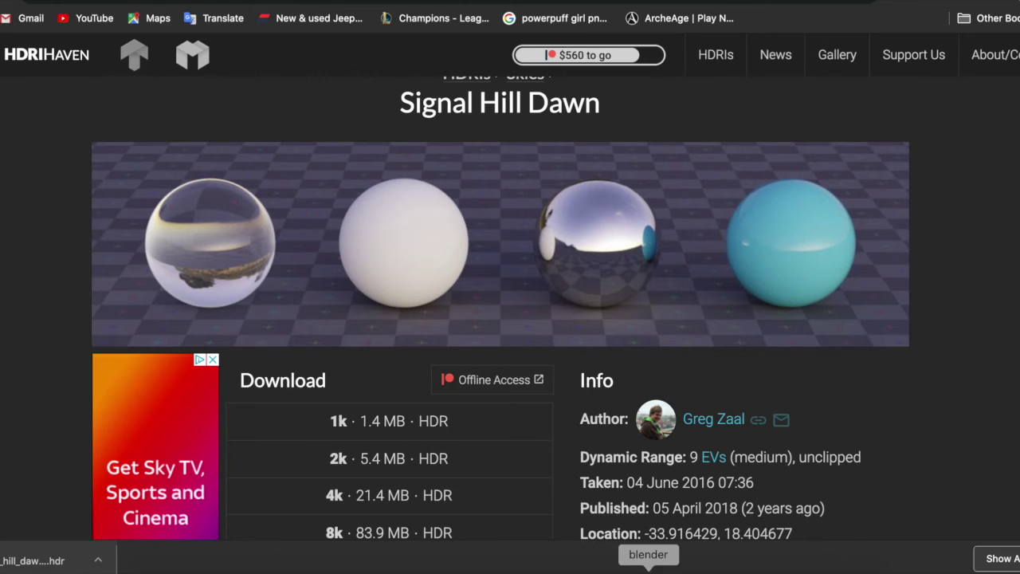
Return to Blender and locate the downloaded signal_hill_dawn_4k.hdr in Finder.
click(648, 567)
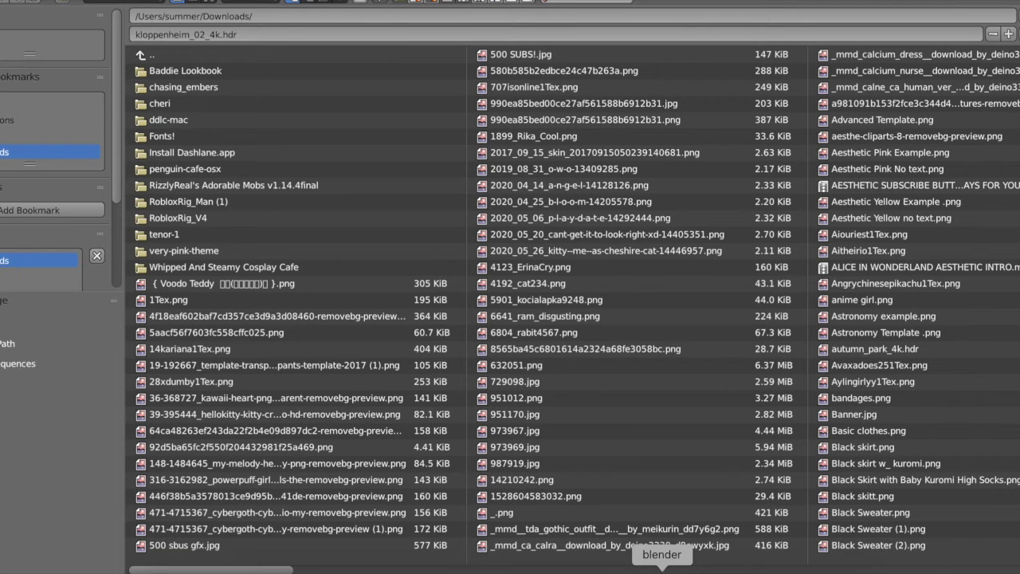
click(199, 567)
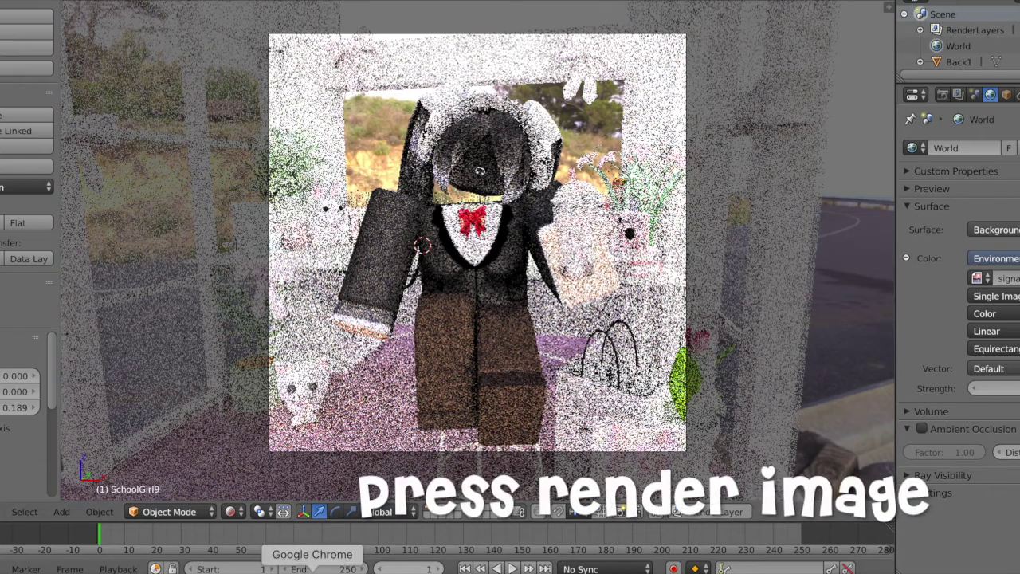
Start the final render (F12) with film exposure 3.00 and transparency off.
click(942, 94)
click(60, 3)
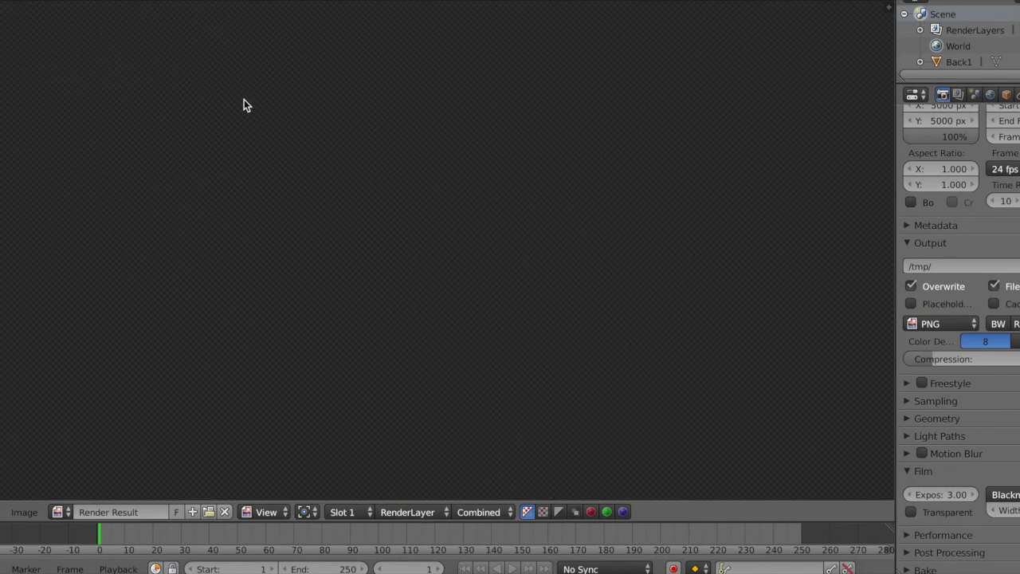